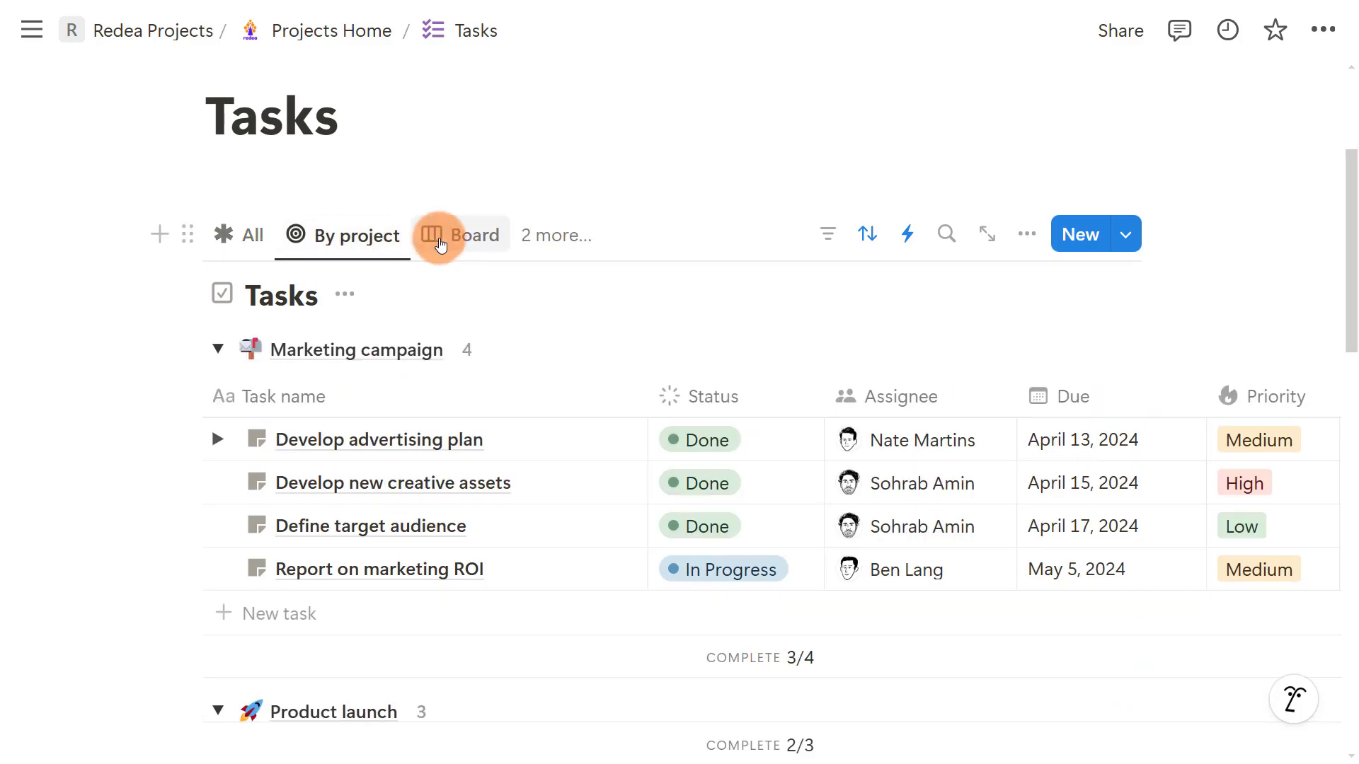
- Show the Tasks database in its Board view
click(456, 240)
click(349, 235)
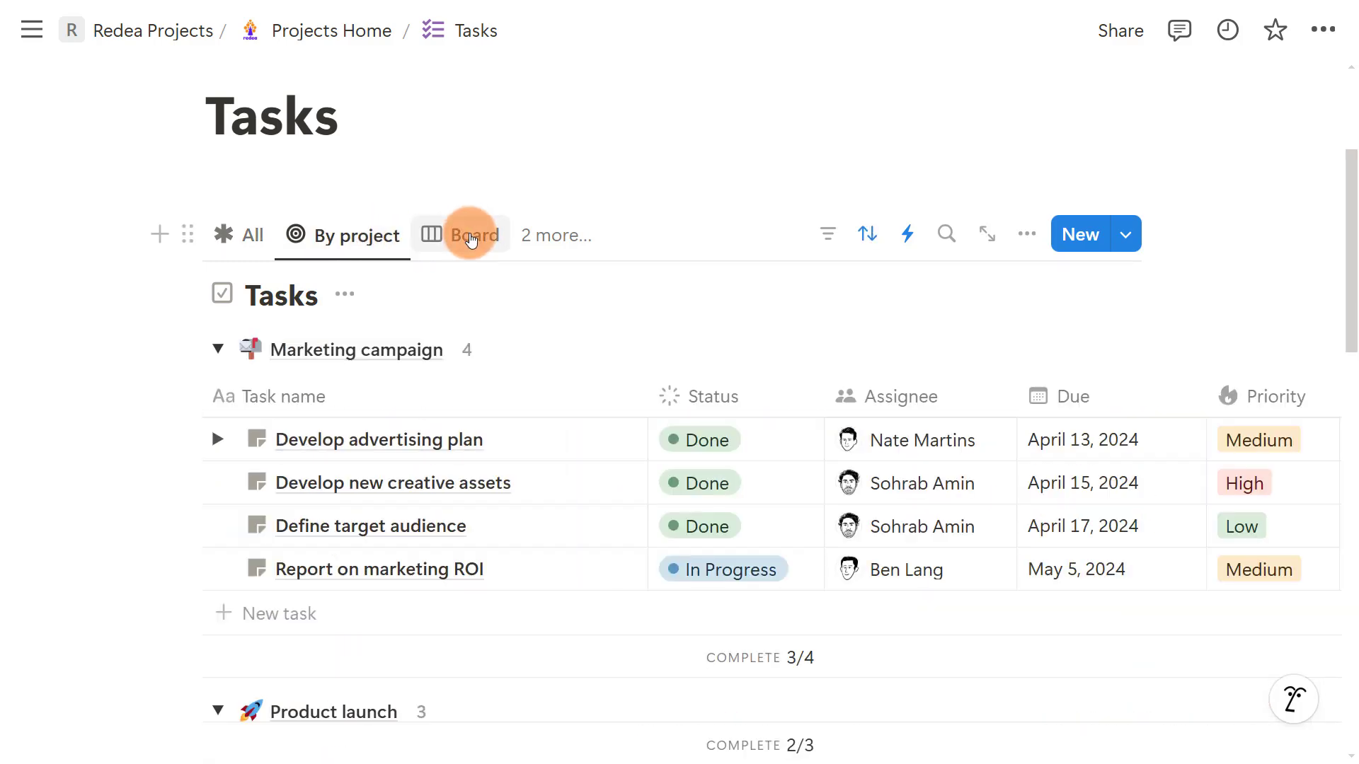
click(473, 236)
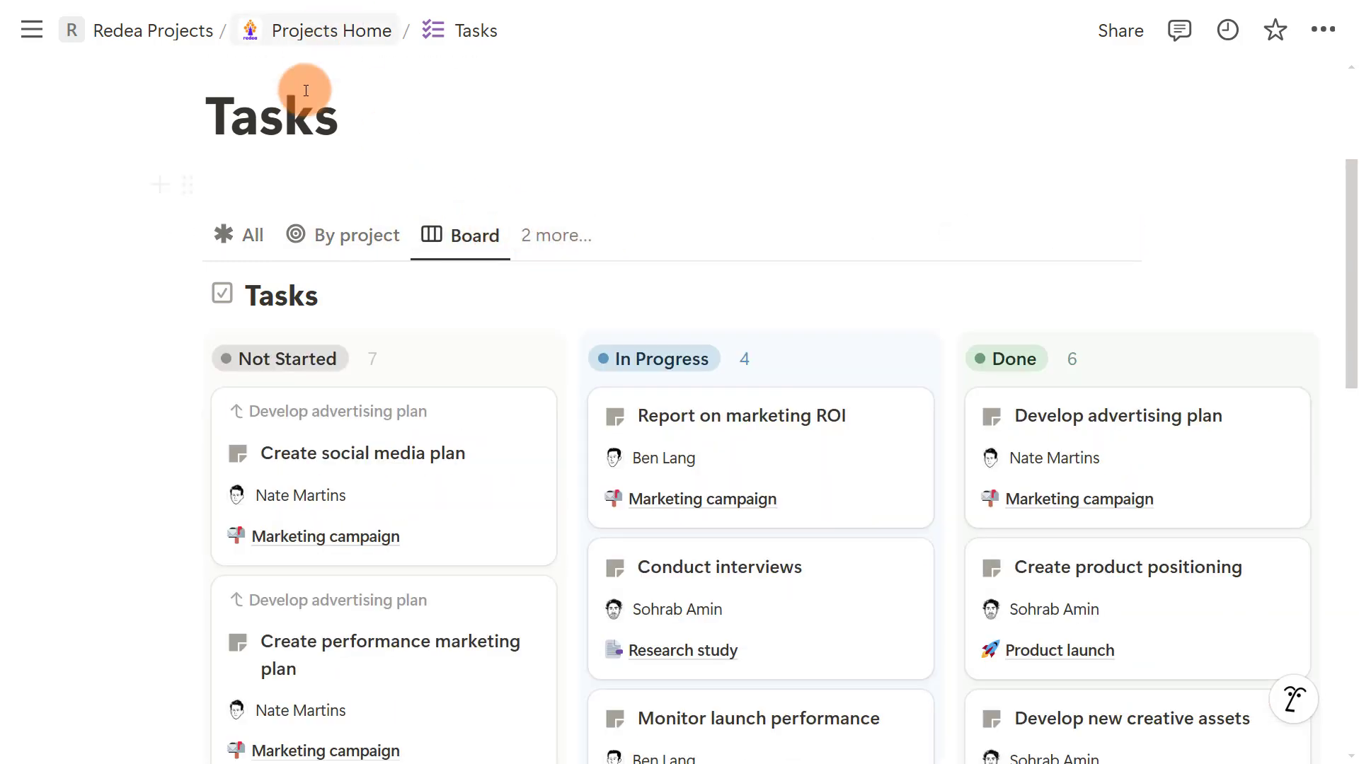
- Remove the empty text line between the Tasks page title and the database
scroll(383, 209, up, 3)
scroll(382, 210, up, 2)
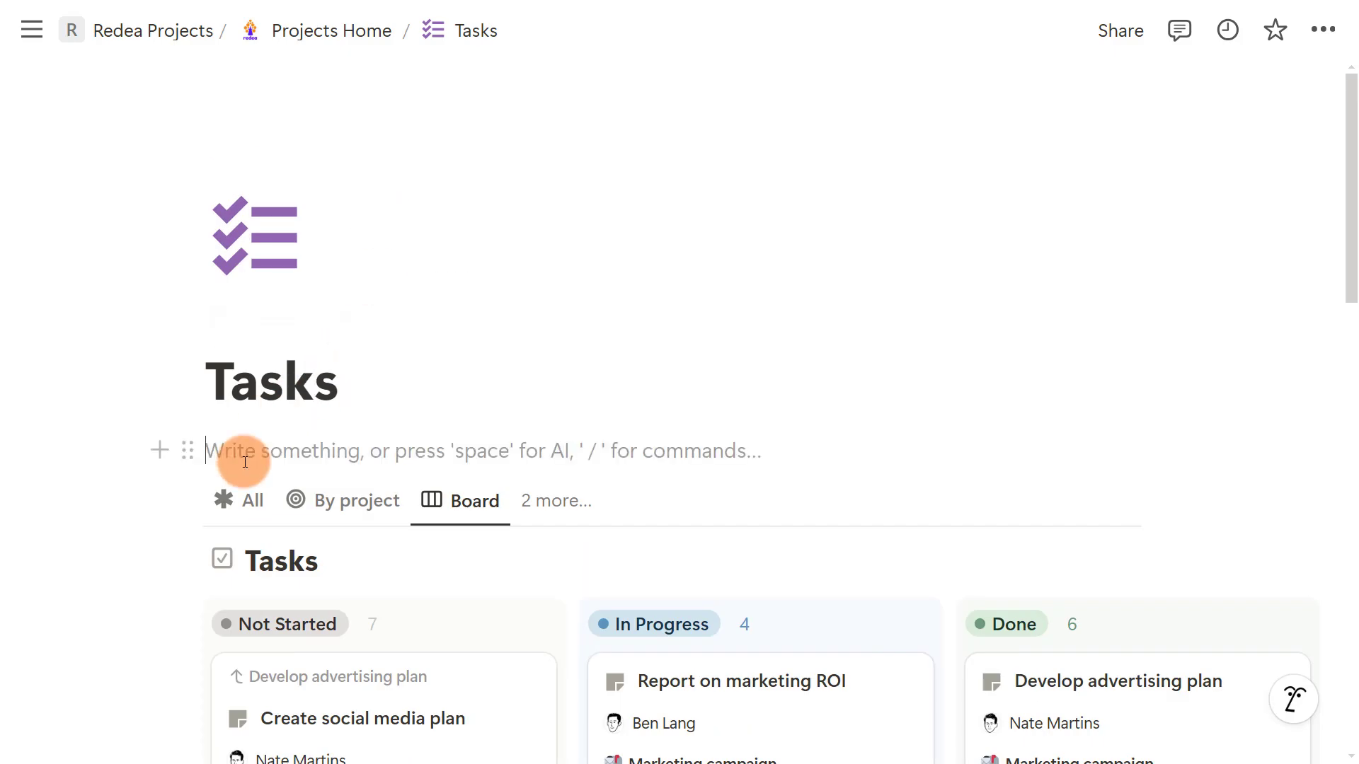
key(BackSpace)
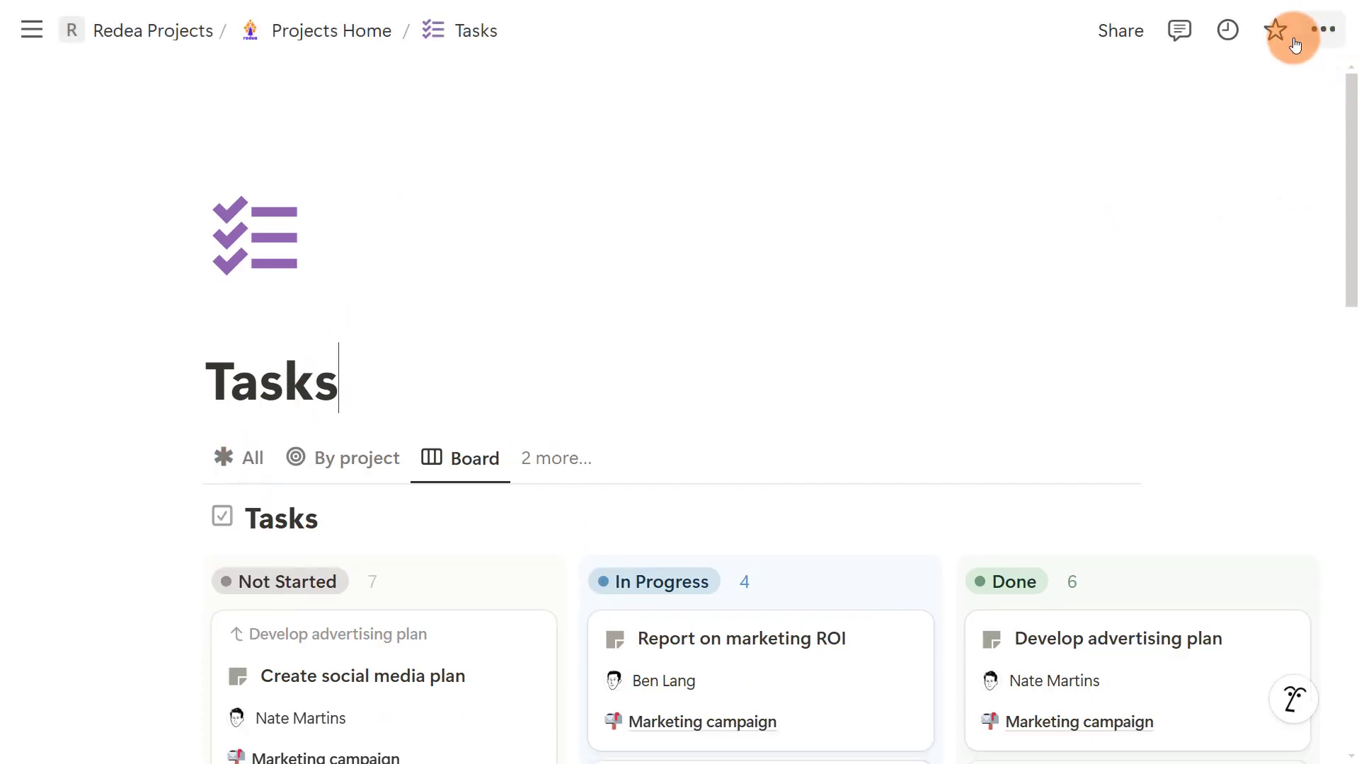
- Turn on Small text and Full width for the Tasks page
click(1338, 34)
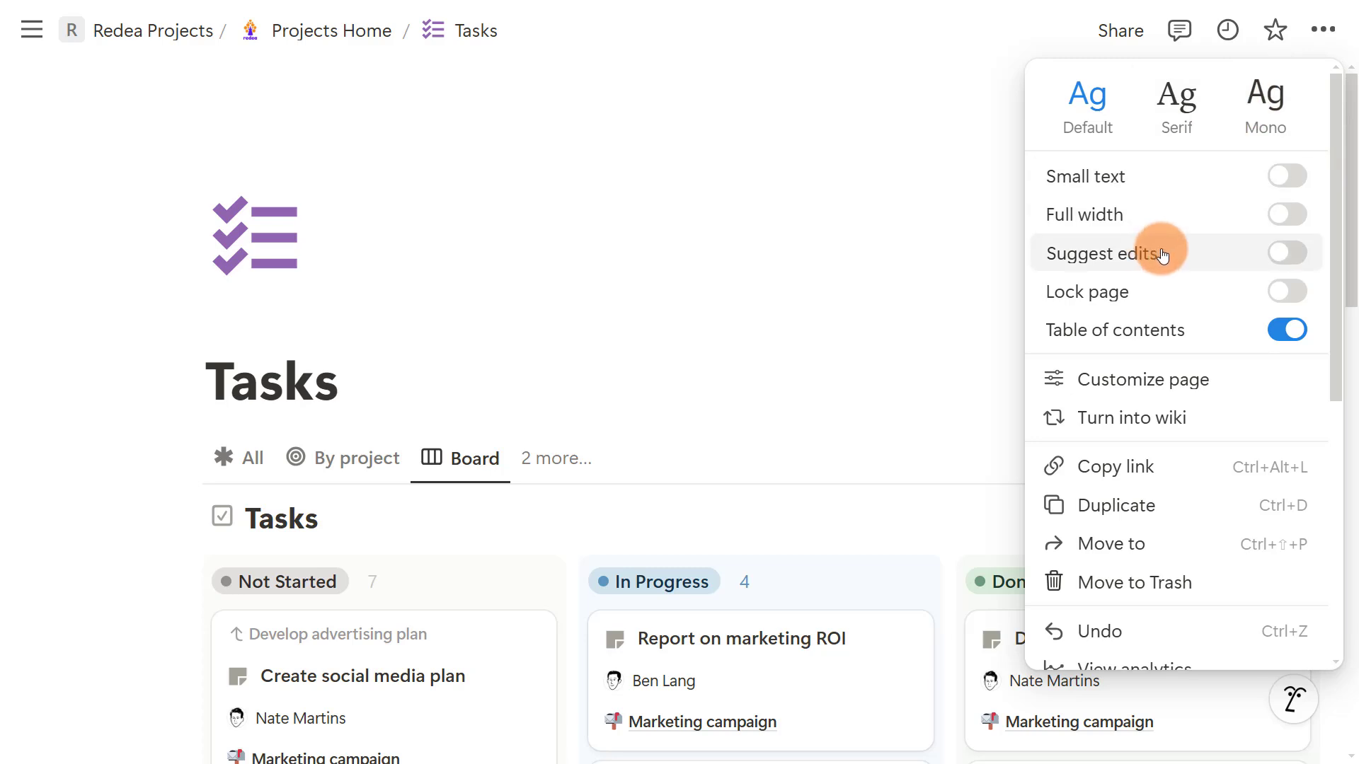
click(1292, 185)
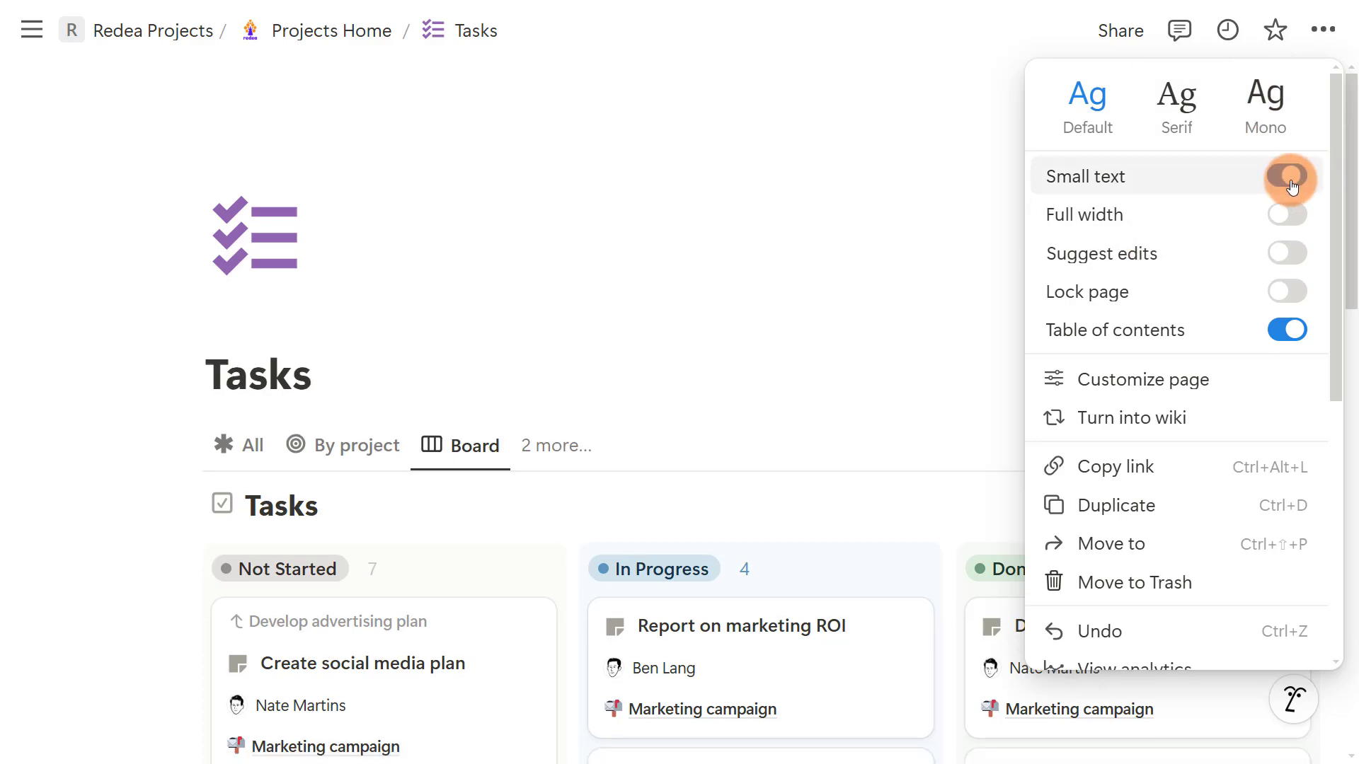
click(1294, 215)
click(634, 253)
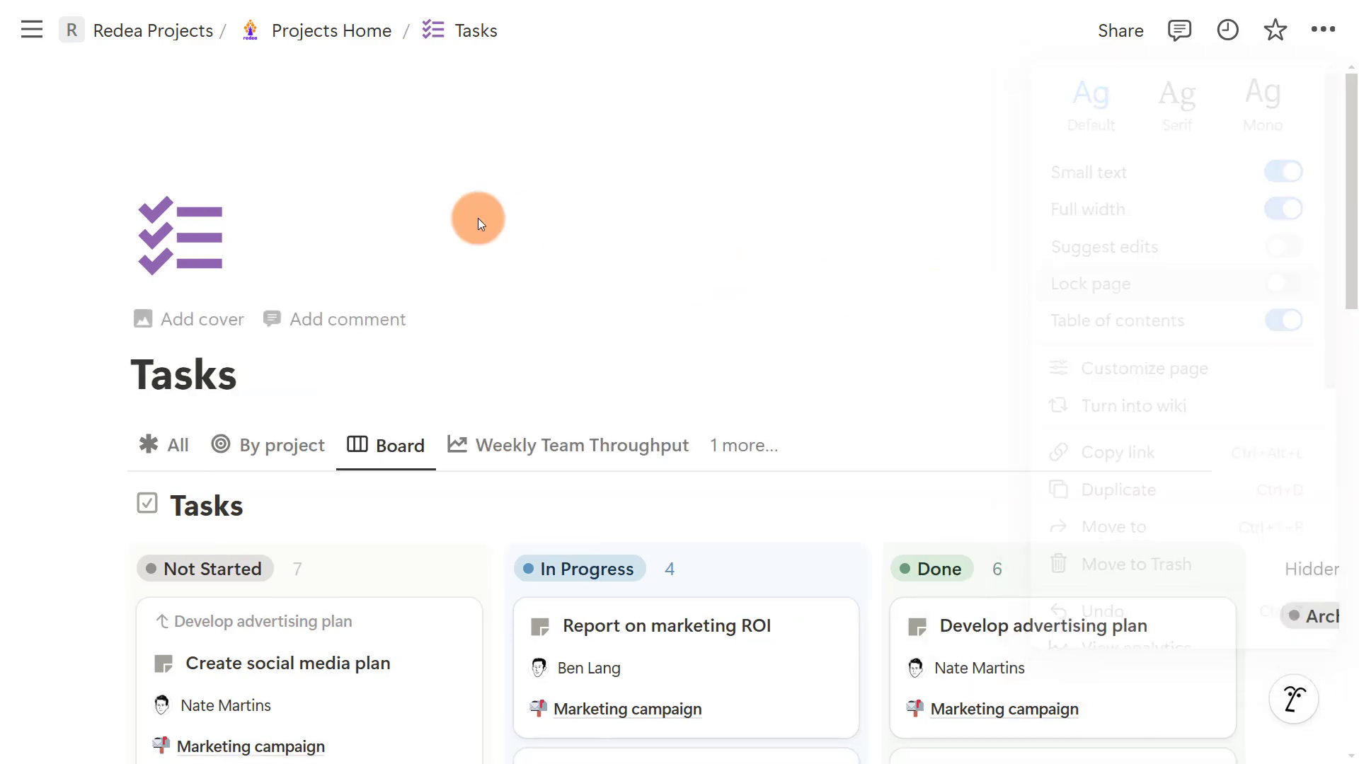
- Add a cover to the Tasks page and change it to the purple-to-pink gradient from the gallery
click(199, 324)
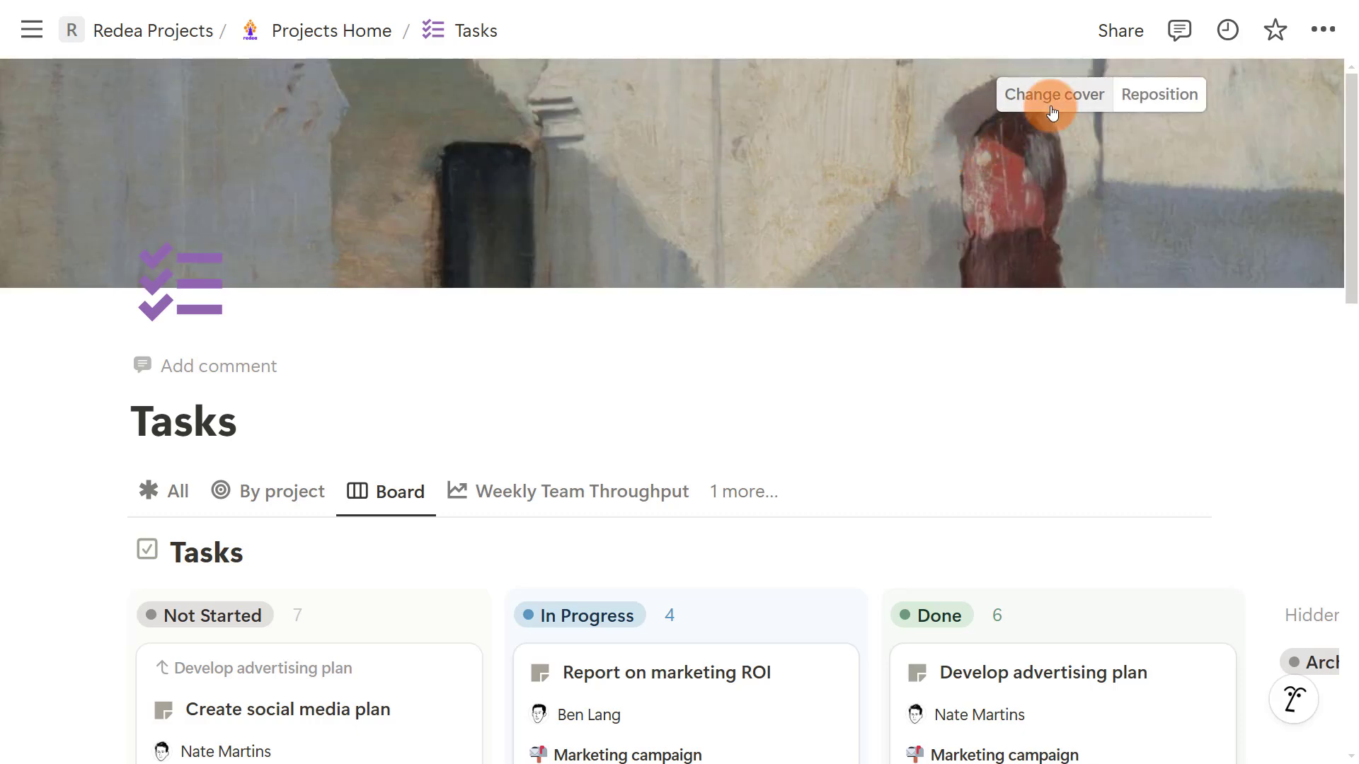
click(1052, 95)
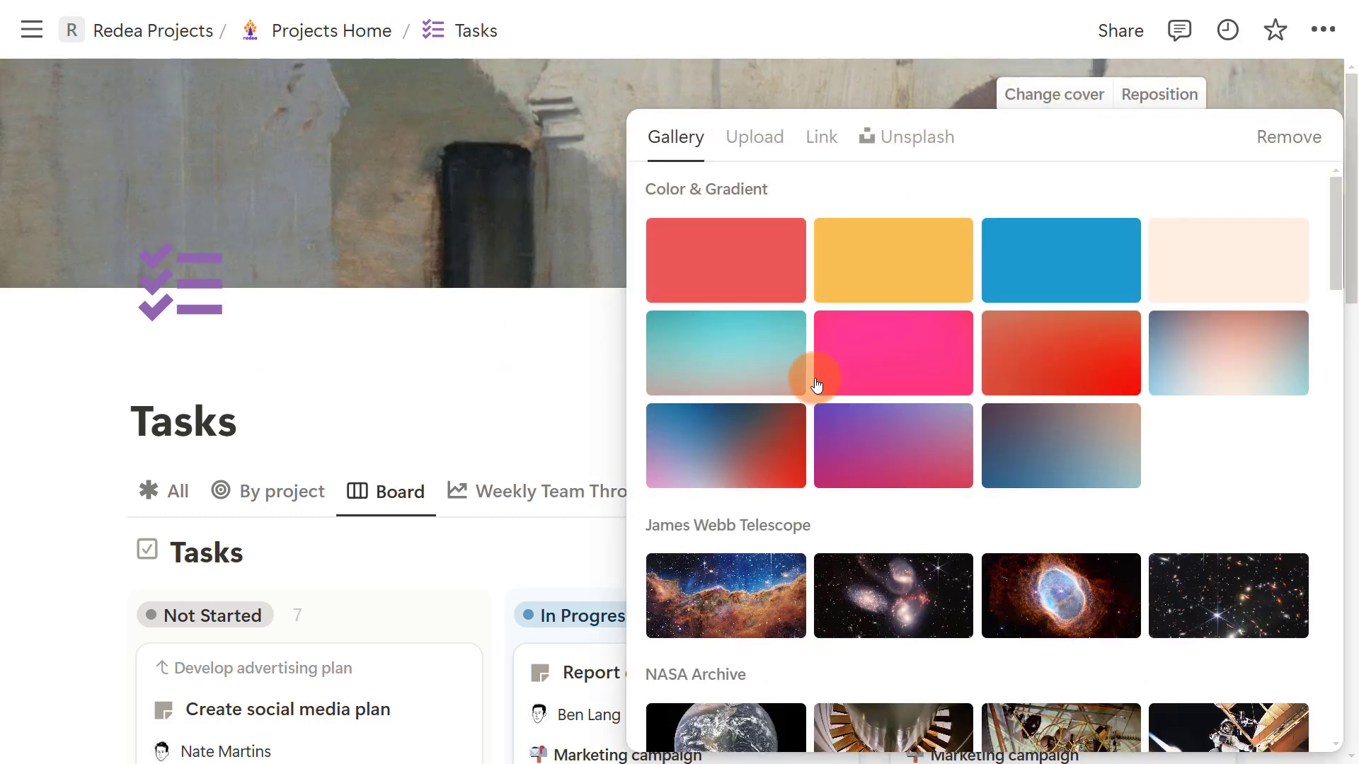
click(424, 351)
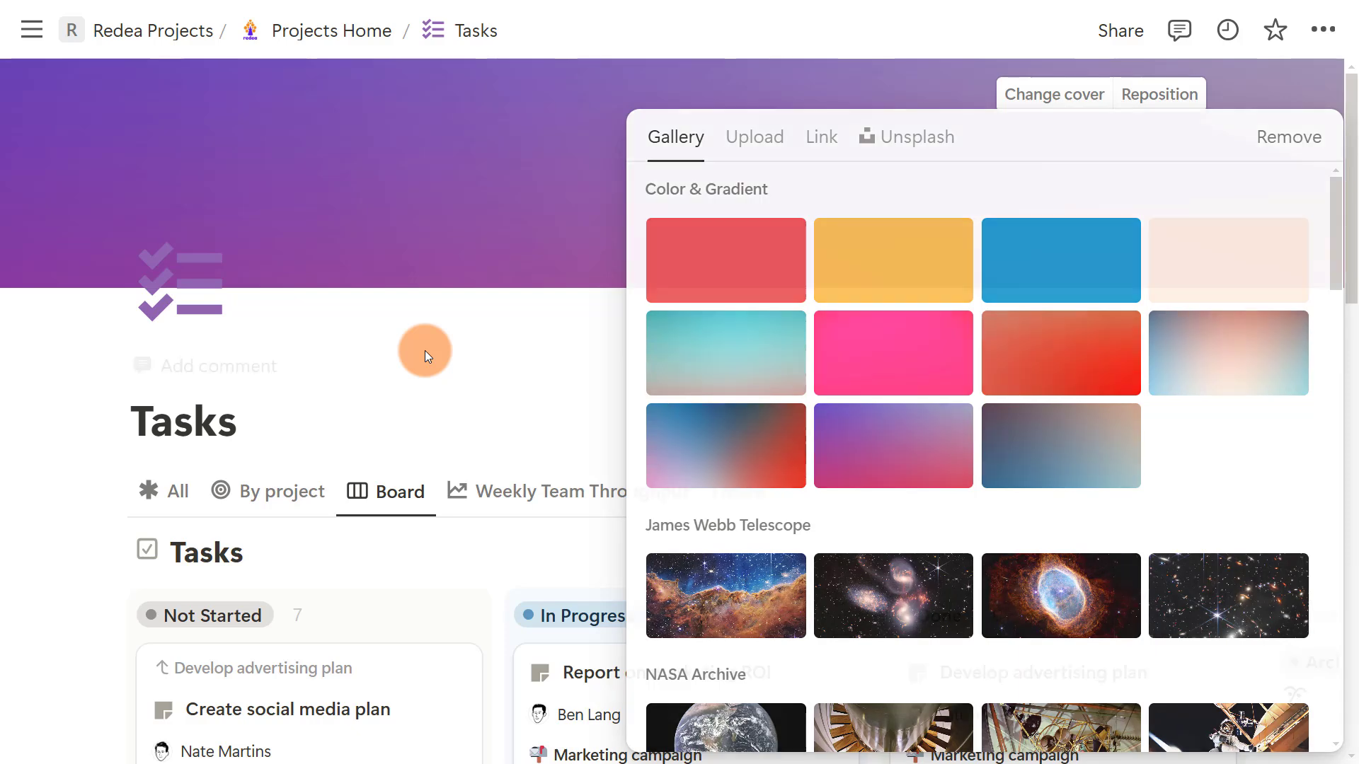
- Show the database in the All view and narrow the Task name column to fit the task titles
scroll(664, 348, down, 2)
click(170, 315)
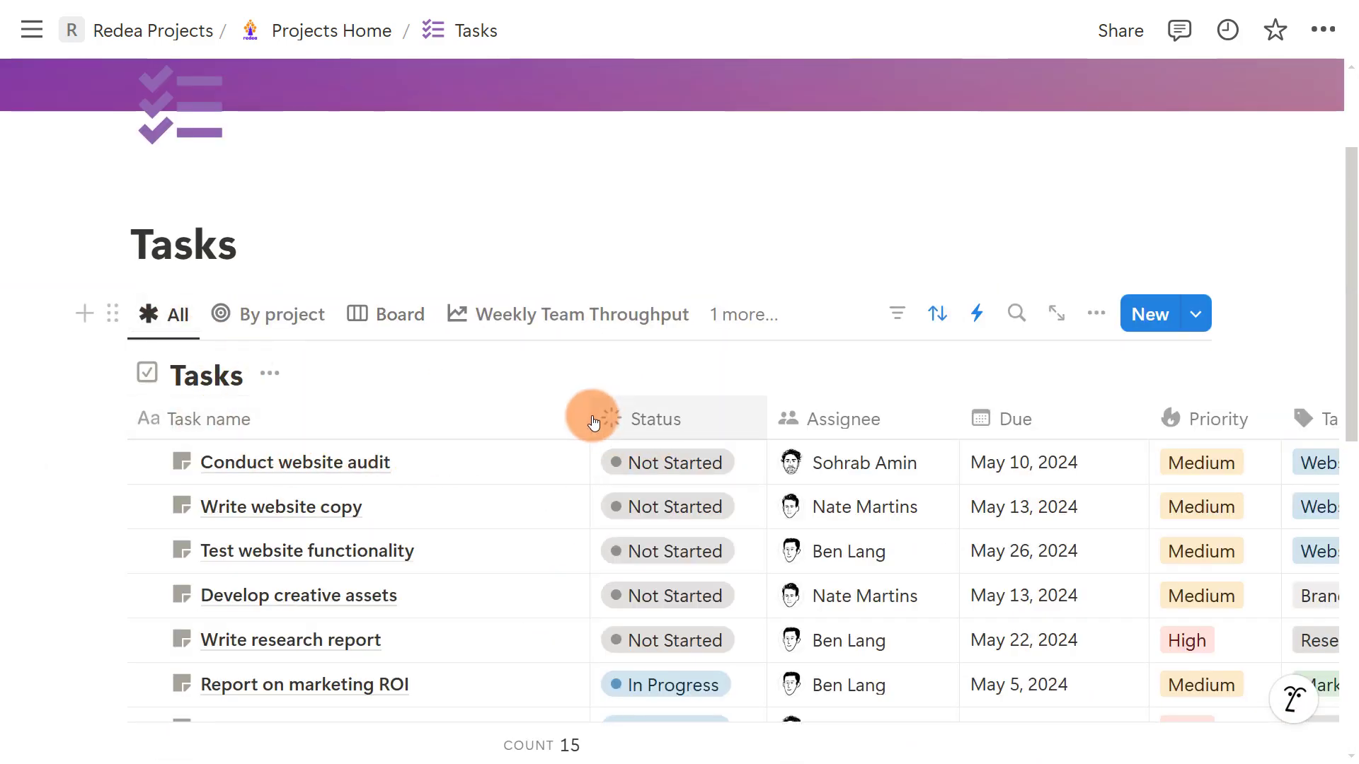
drag(592, 414, 470, 433)
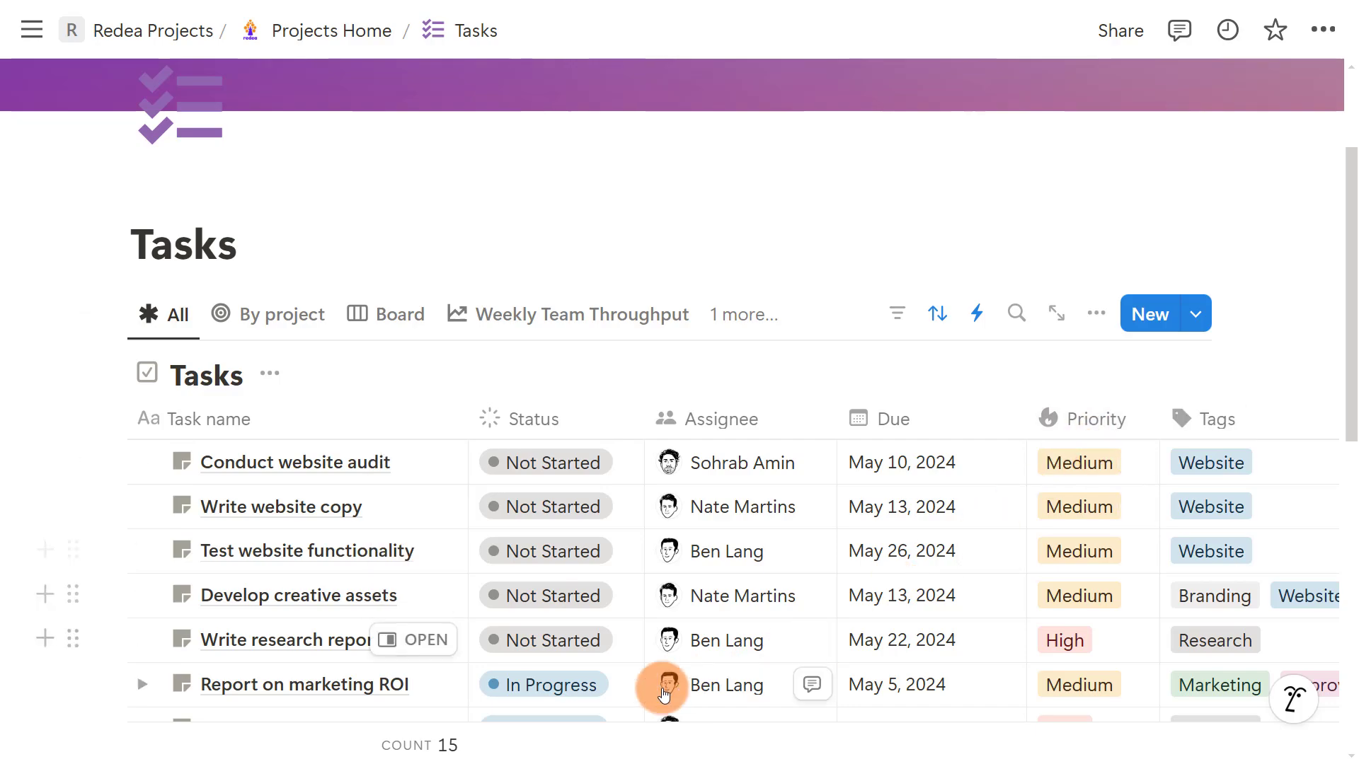
- Look through the rows and columns of the All view, from Task name across to the Completed on and Delay columns
scroll(646, 570, down, 4)
scroll(648, 575, up, 1)
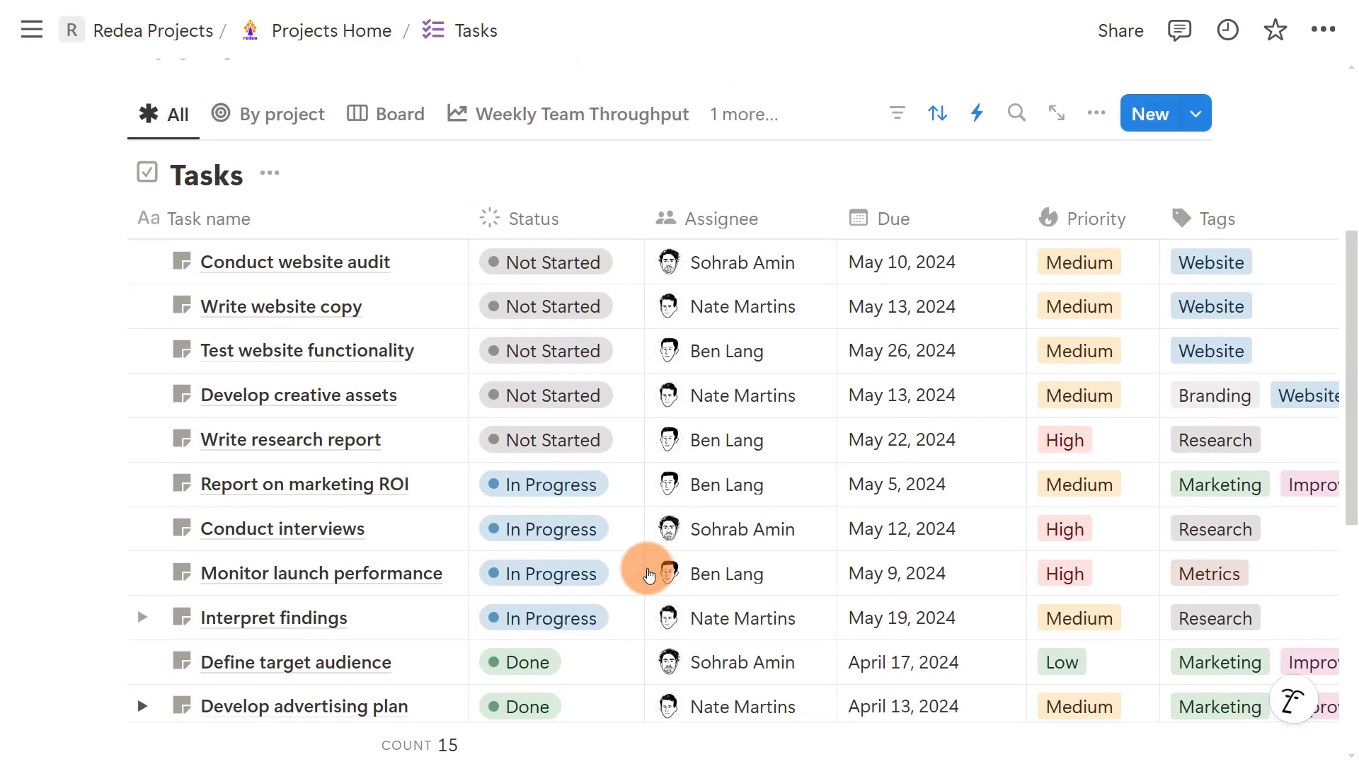
scroll(649, 575, down, 5)
scroll(649, 575, up, 4)
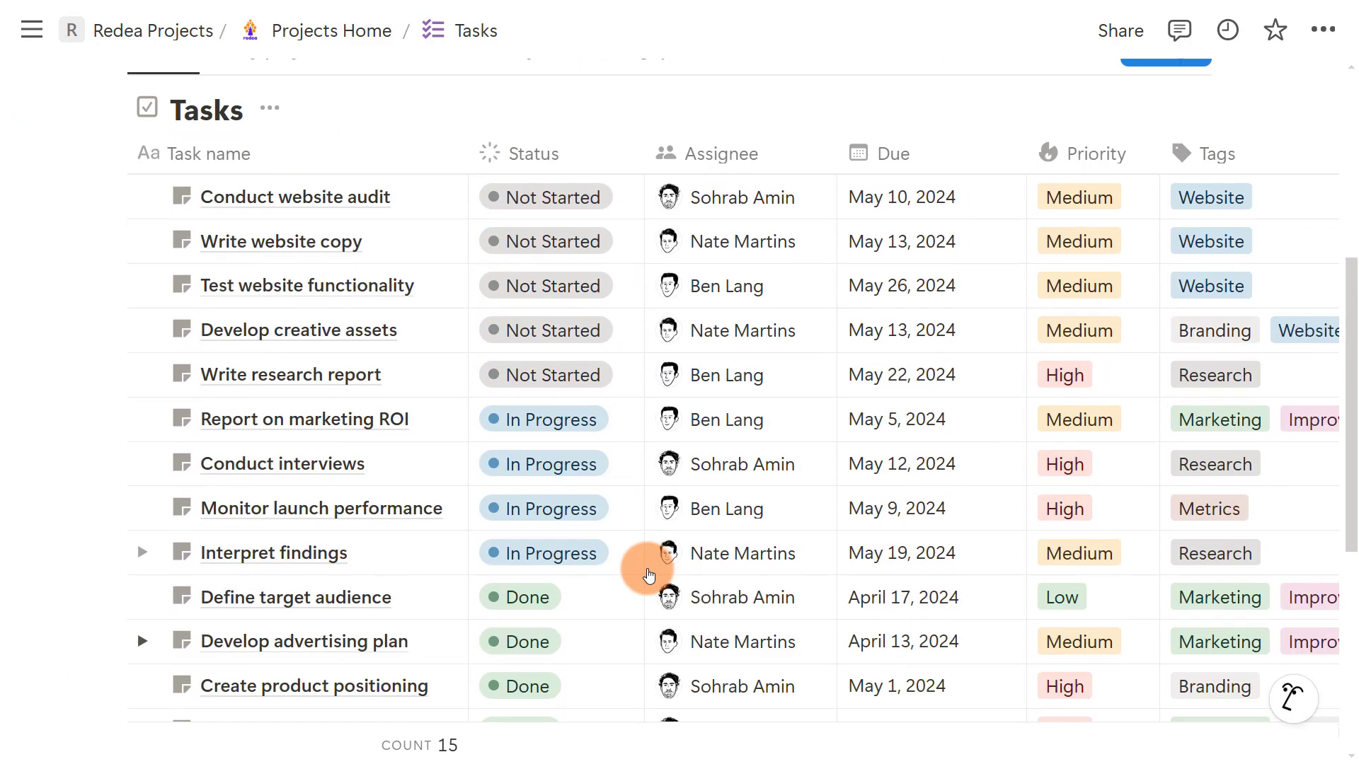
scroll(643, 567, down, 4)
scroll(736, 84, right, 7)
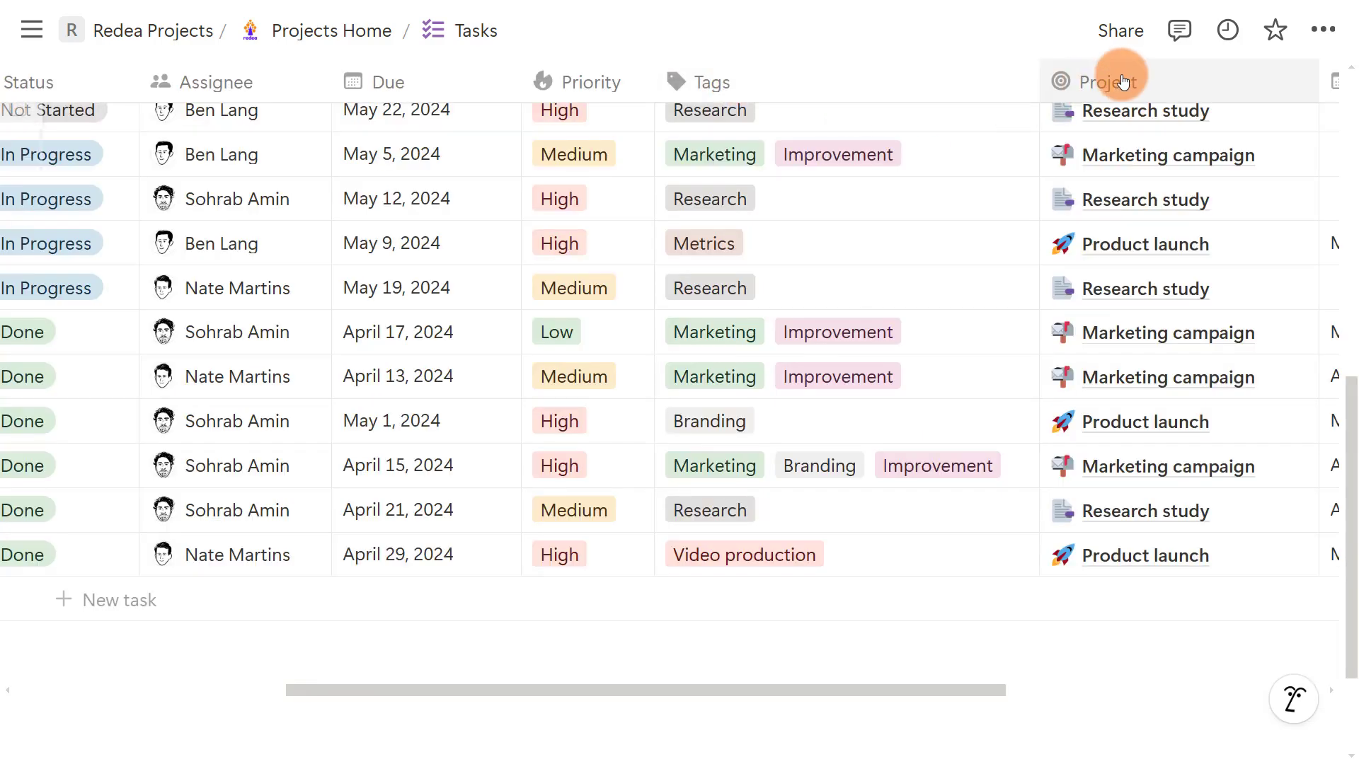
drag(940, 691, 1169, 691)
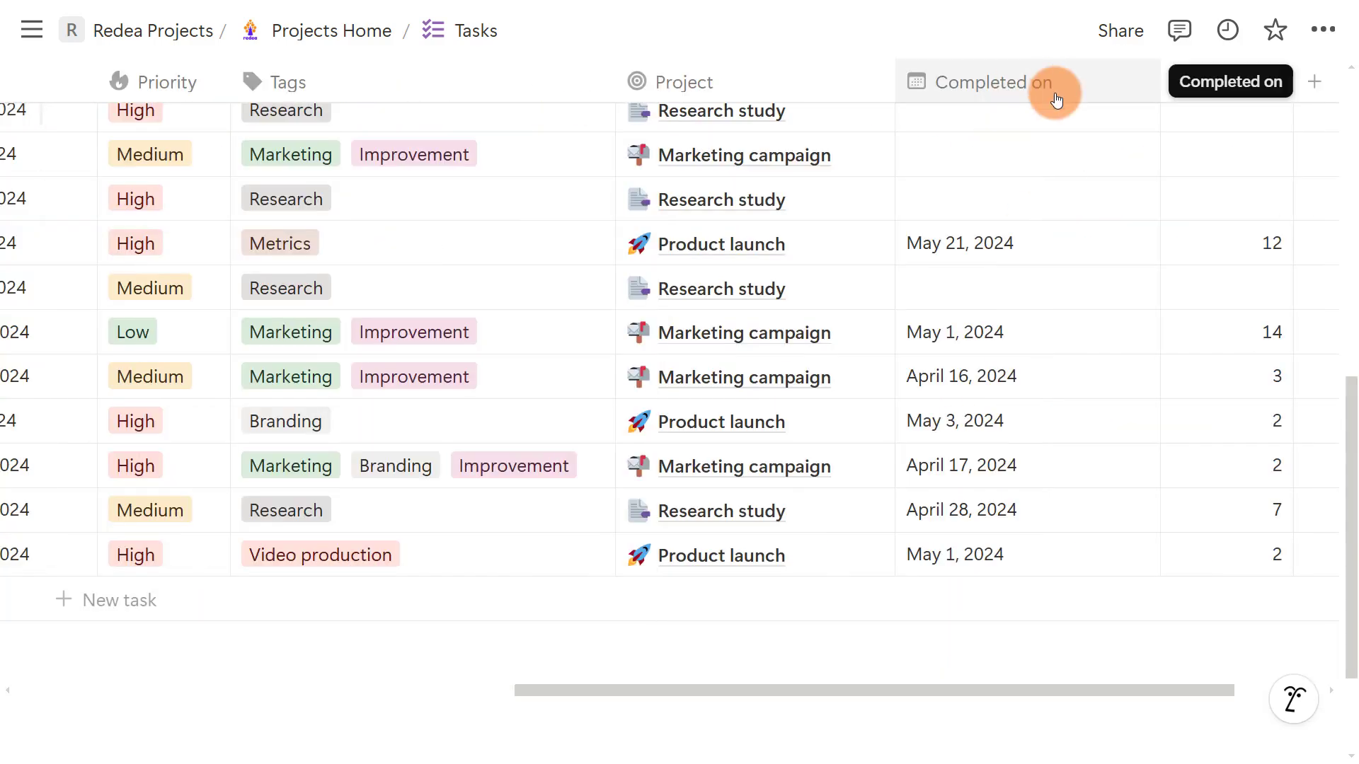
scroll(1007, 522, right, 4)
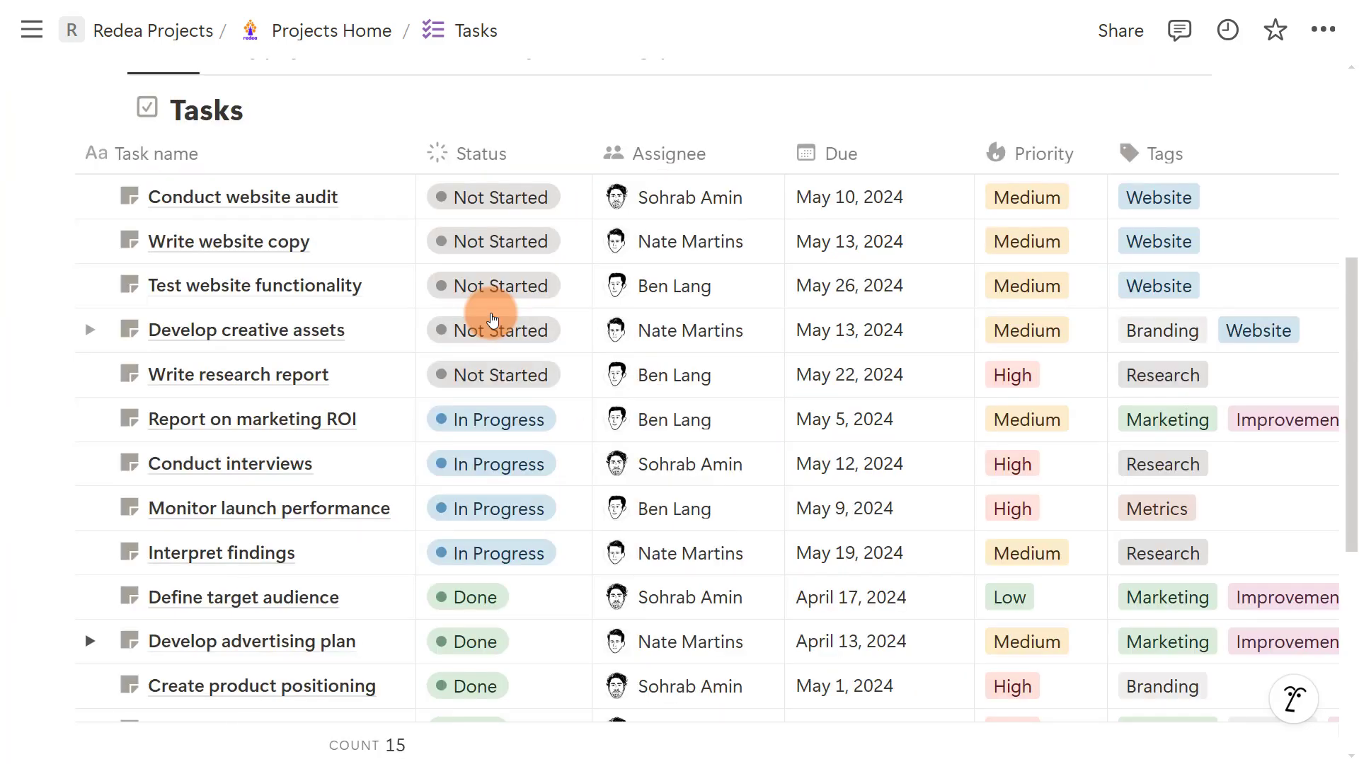
- Examine the Status property's option groups and the settings available for the Assignee property
scroll(491, 316, down, 1)
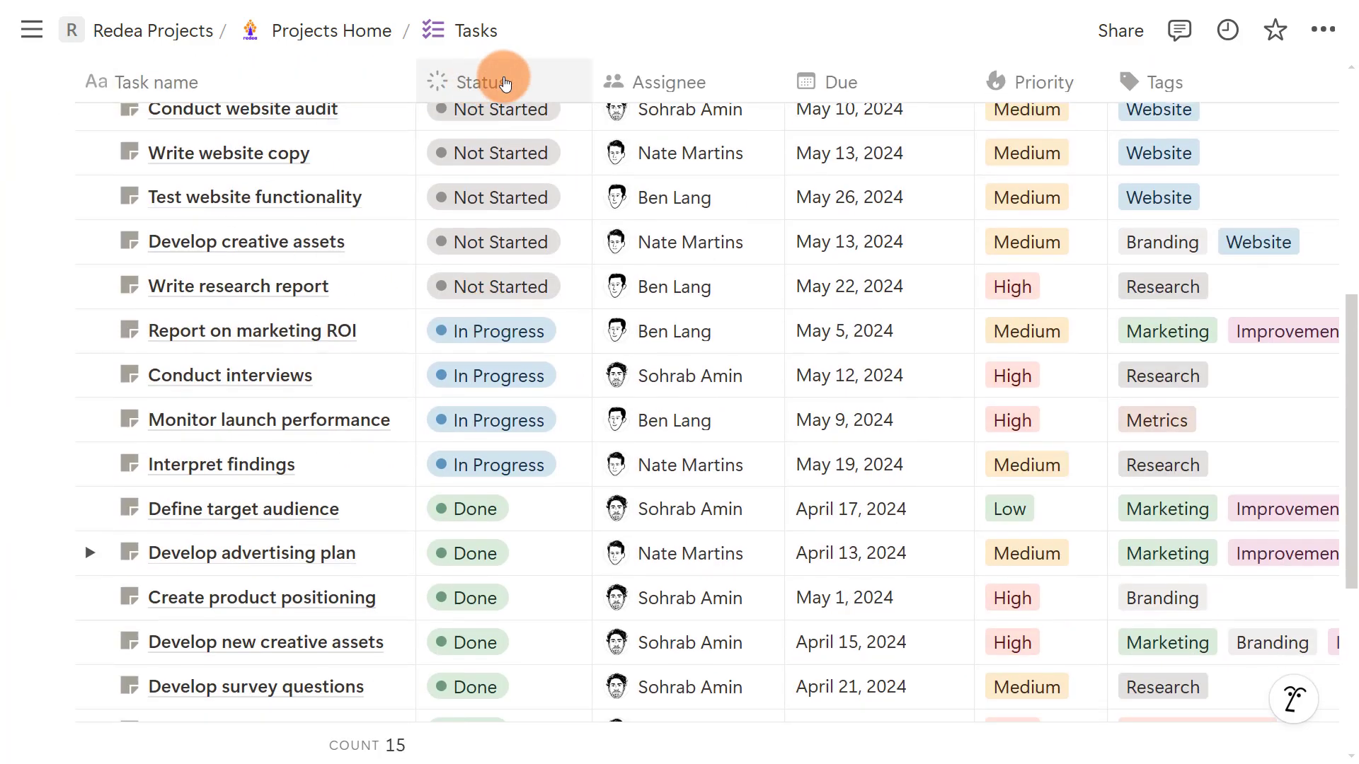
click(505, 84)
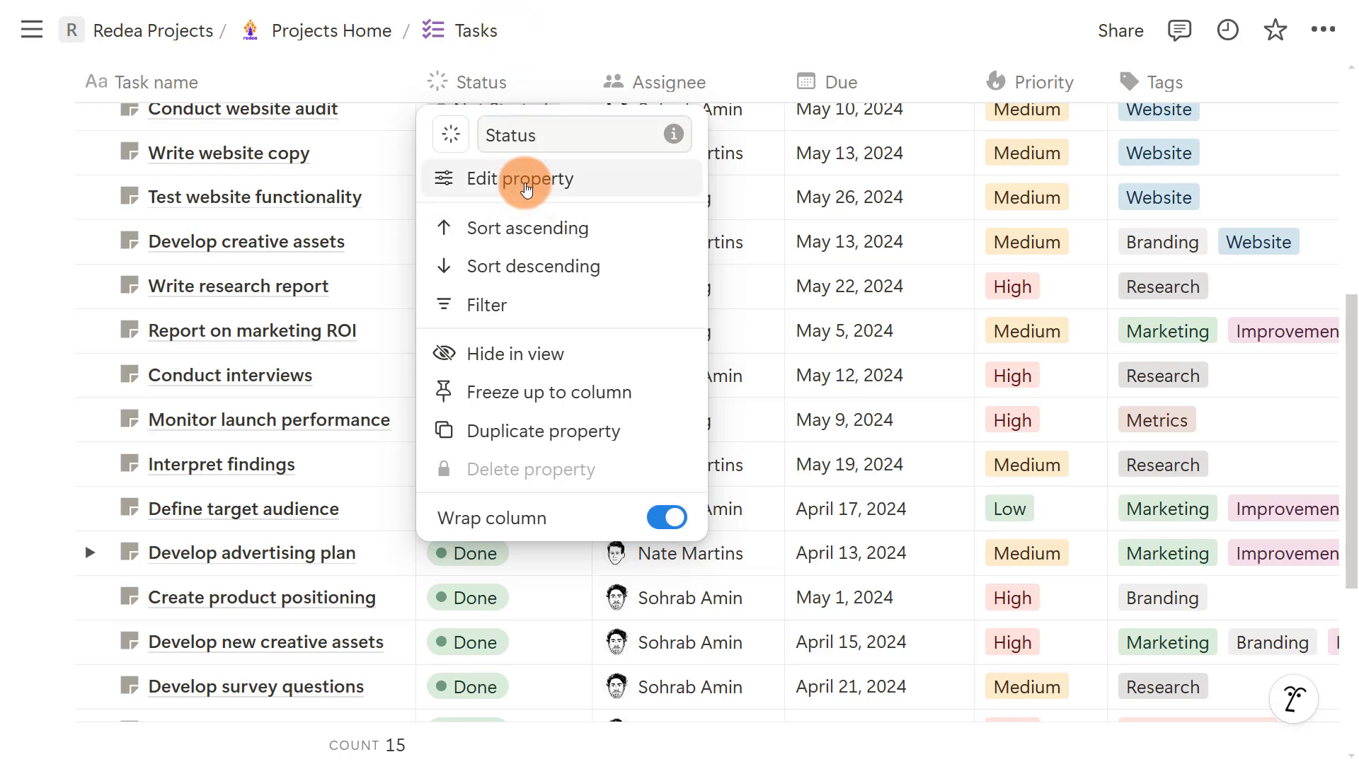
click(494, 179)
scroll(1151, 370, down, 1)
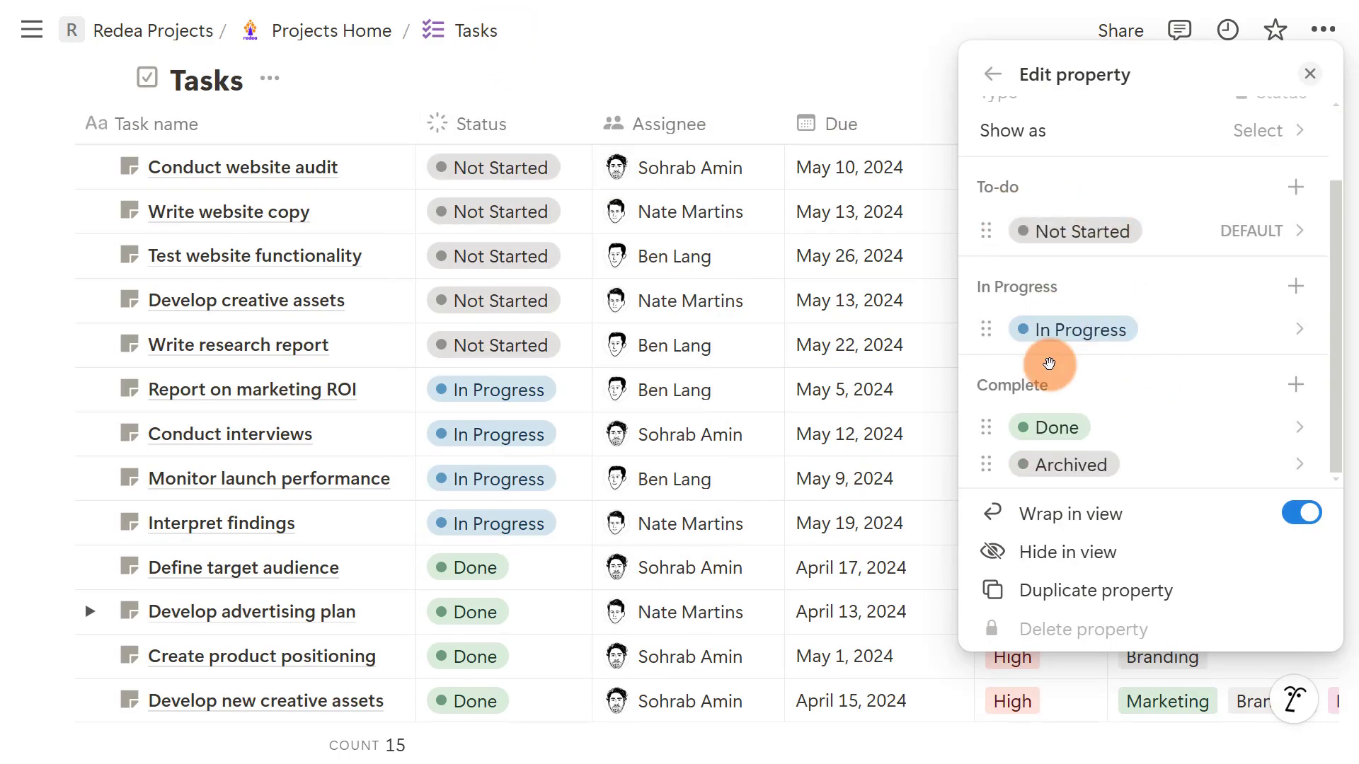
click(629, 117)
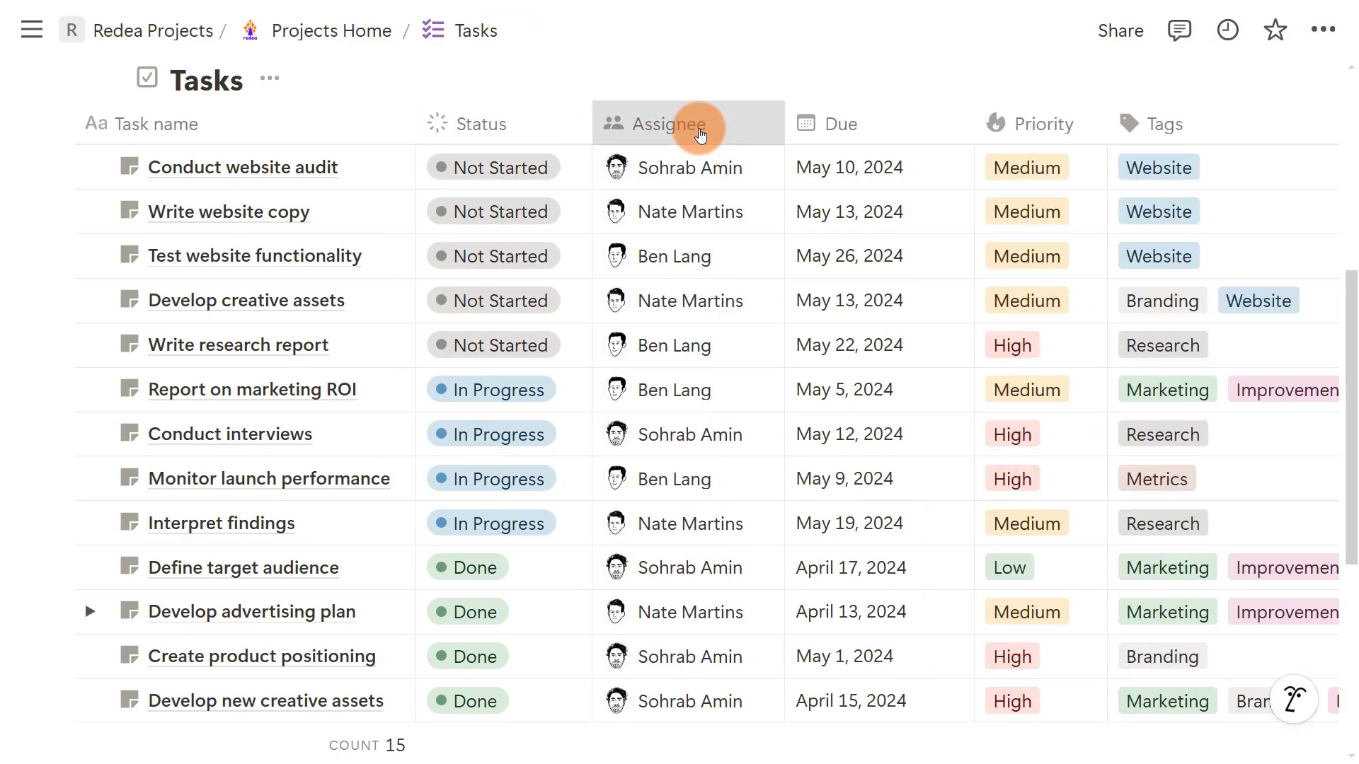
click(697, 126)
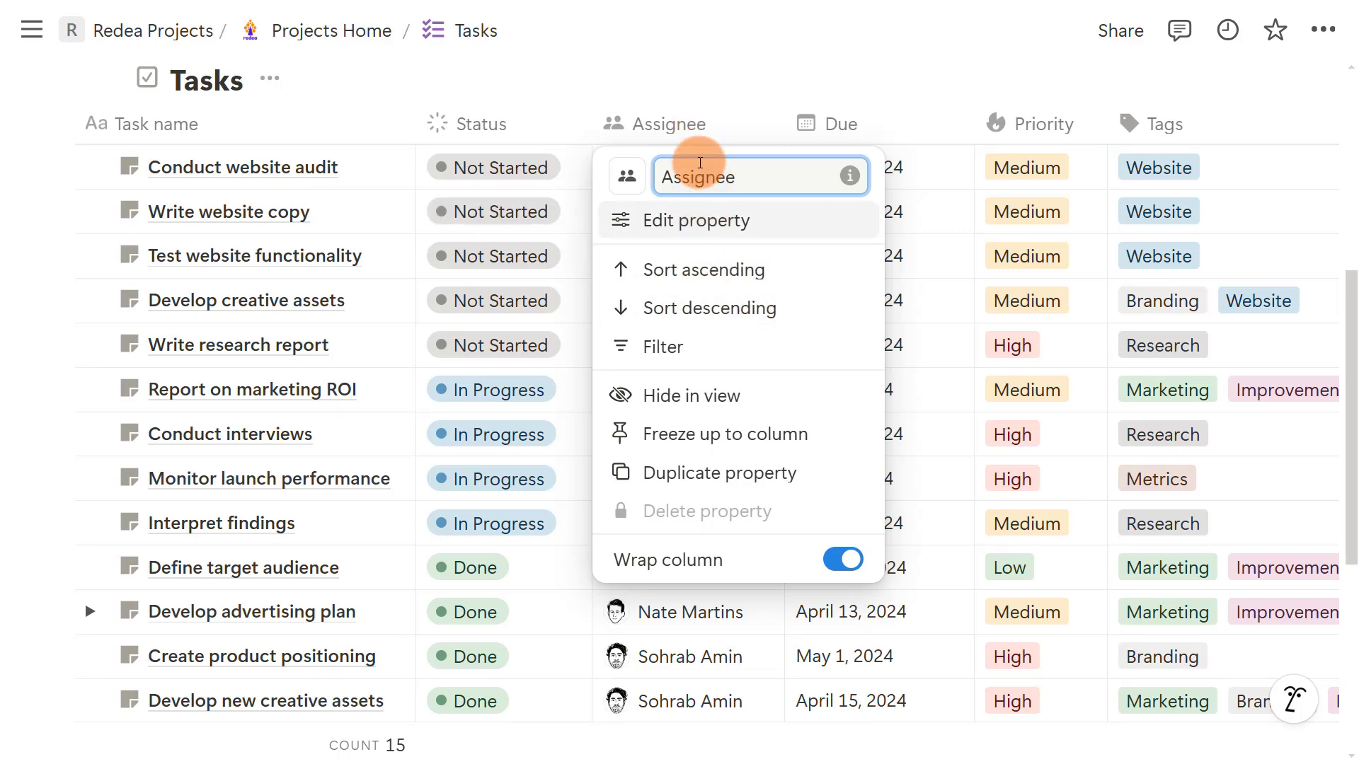
click(682, 105)
- Add a new Person property named "Created By" after the Delay column
drag(496, 749, 1056, 735)
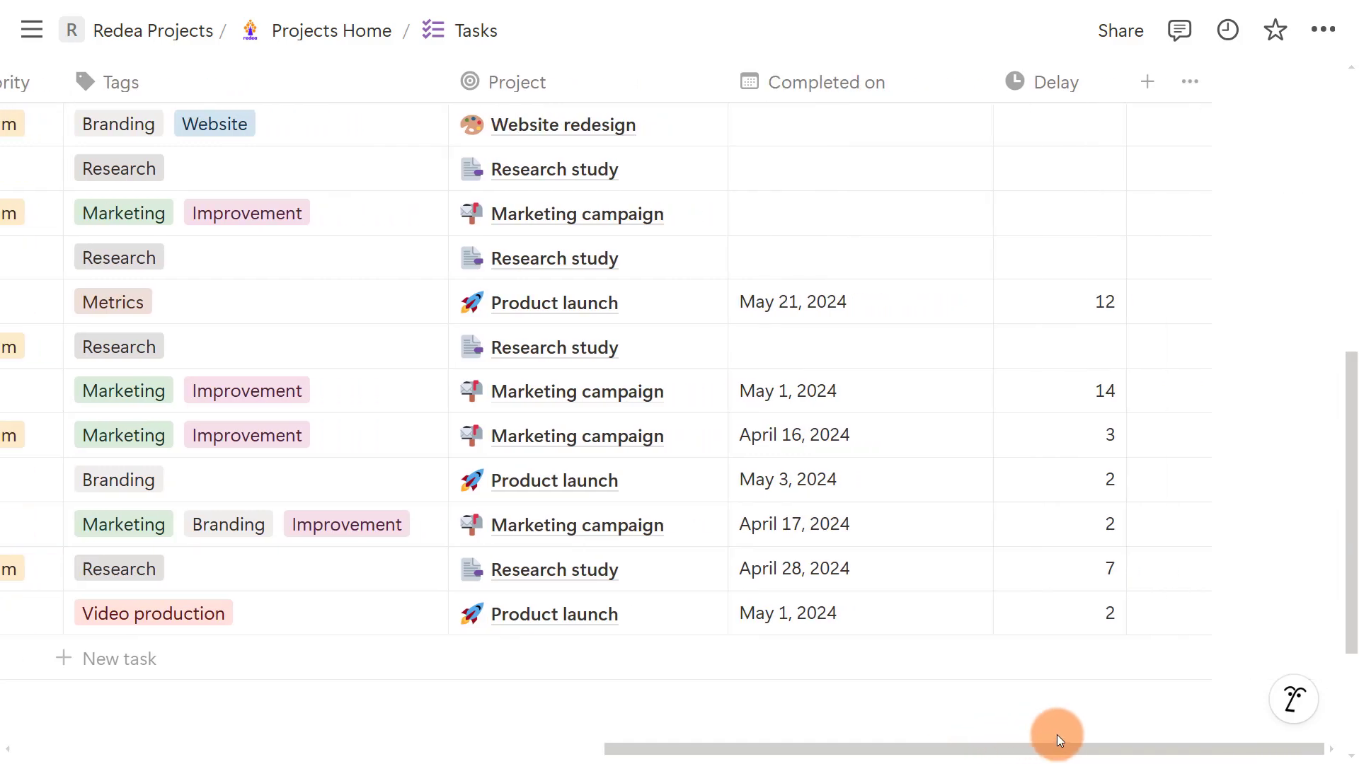
click(1148, 85)
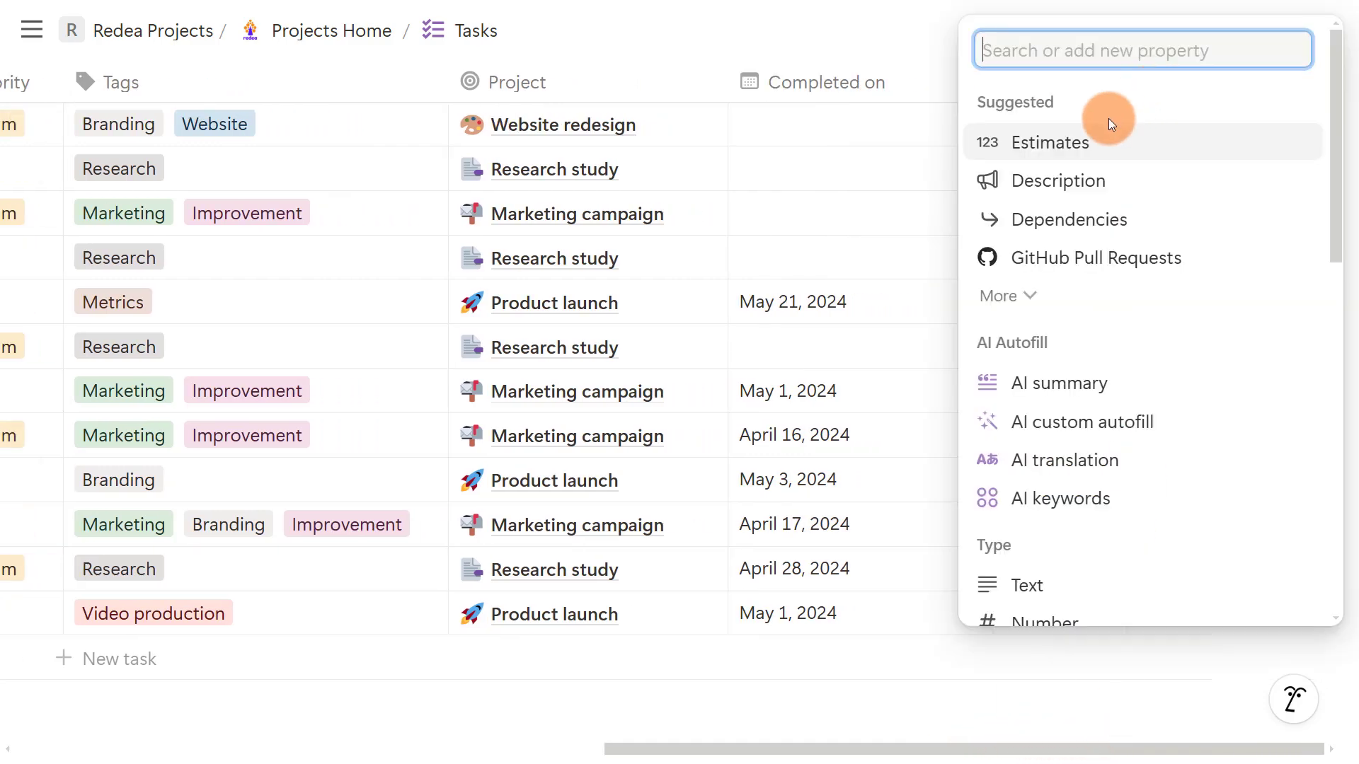
scroll(1102, 467, down, 3)
click(1097, 461)
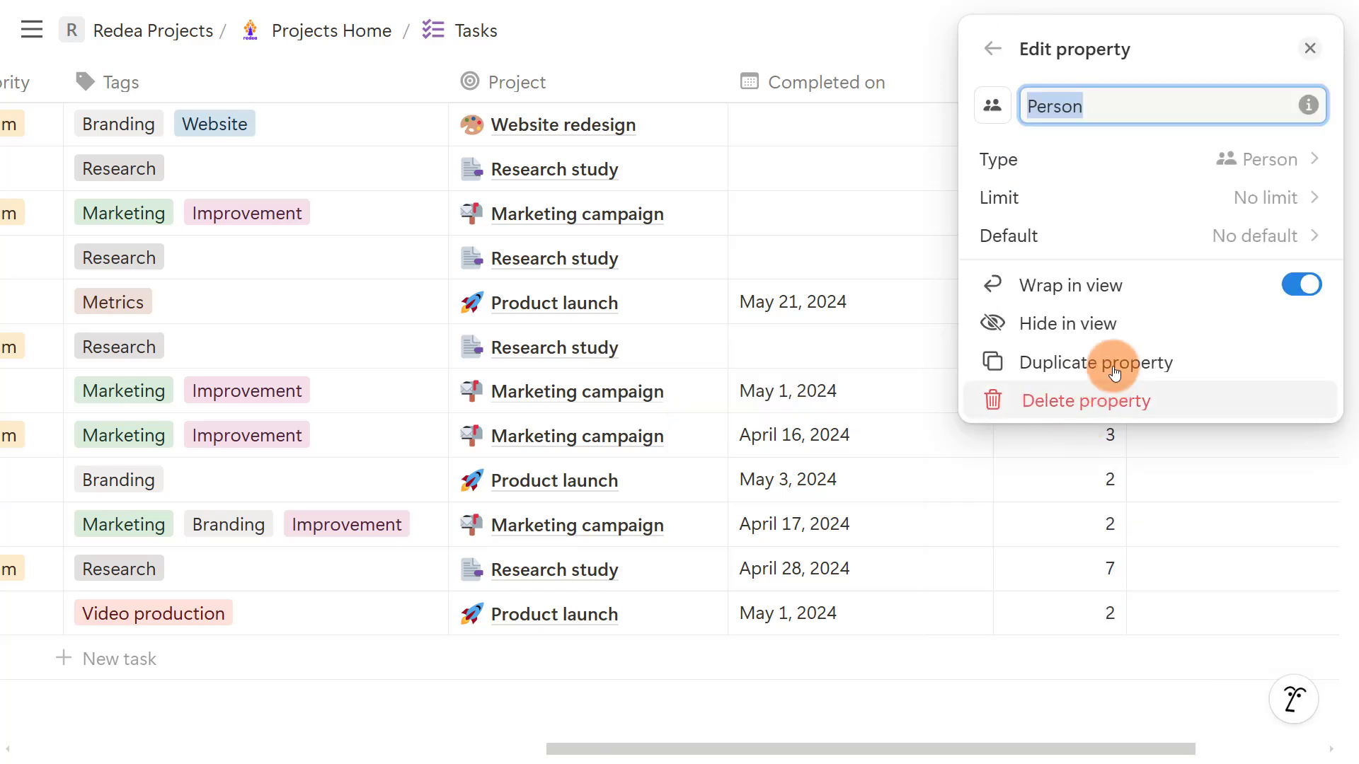
key(BackSpace)
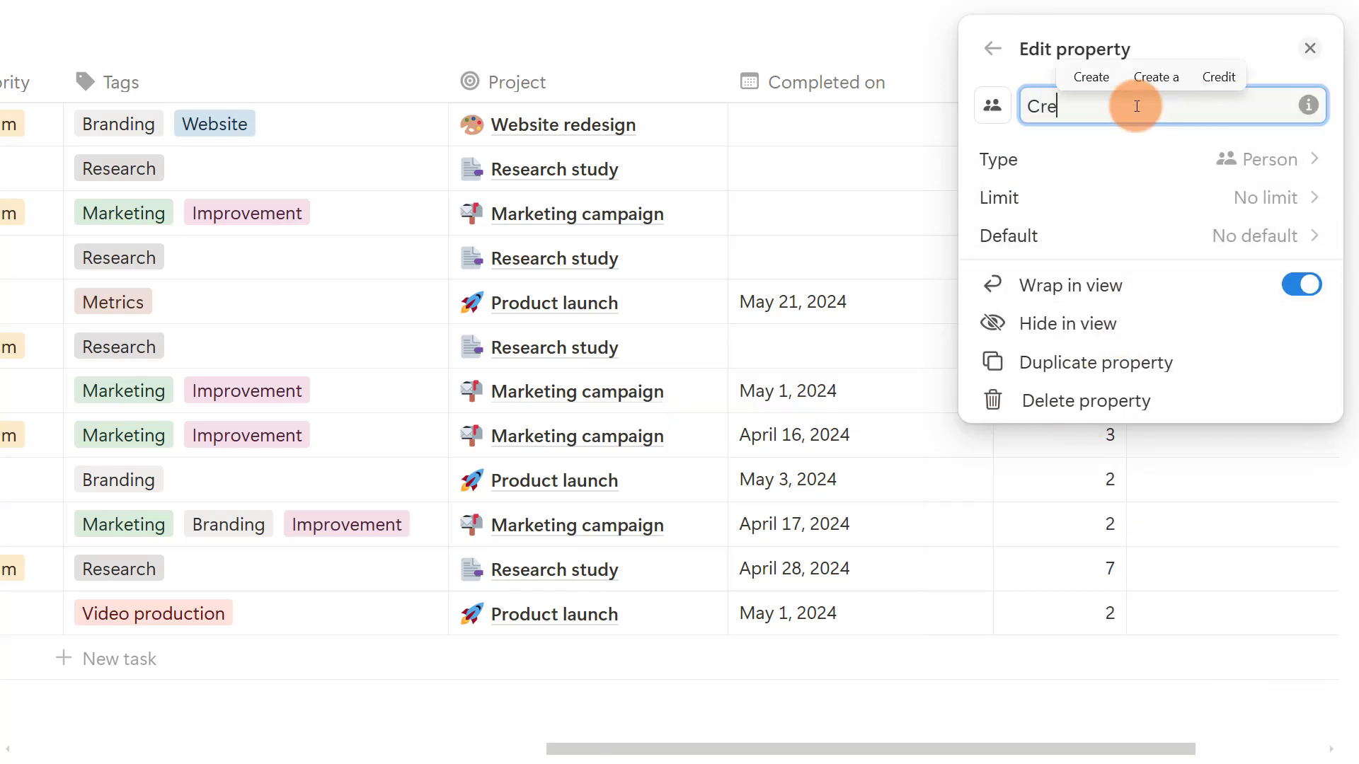
text(Created By)
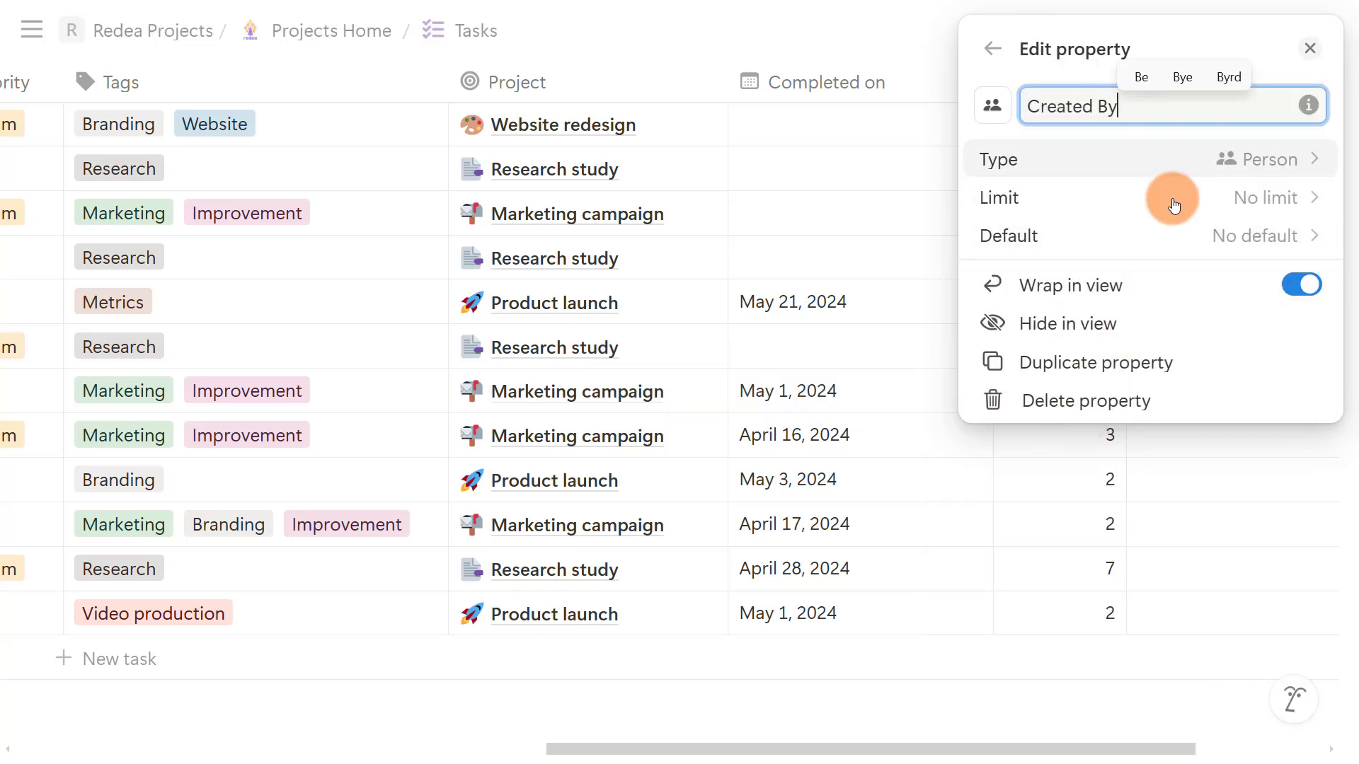
- Configure Created By with a limit of 1 Person and the Created by default, and place its column directly after Status
click(1285, 202)
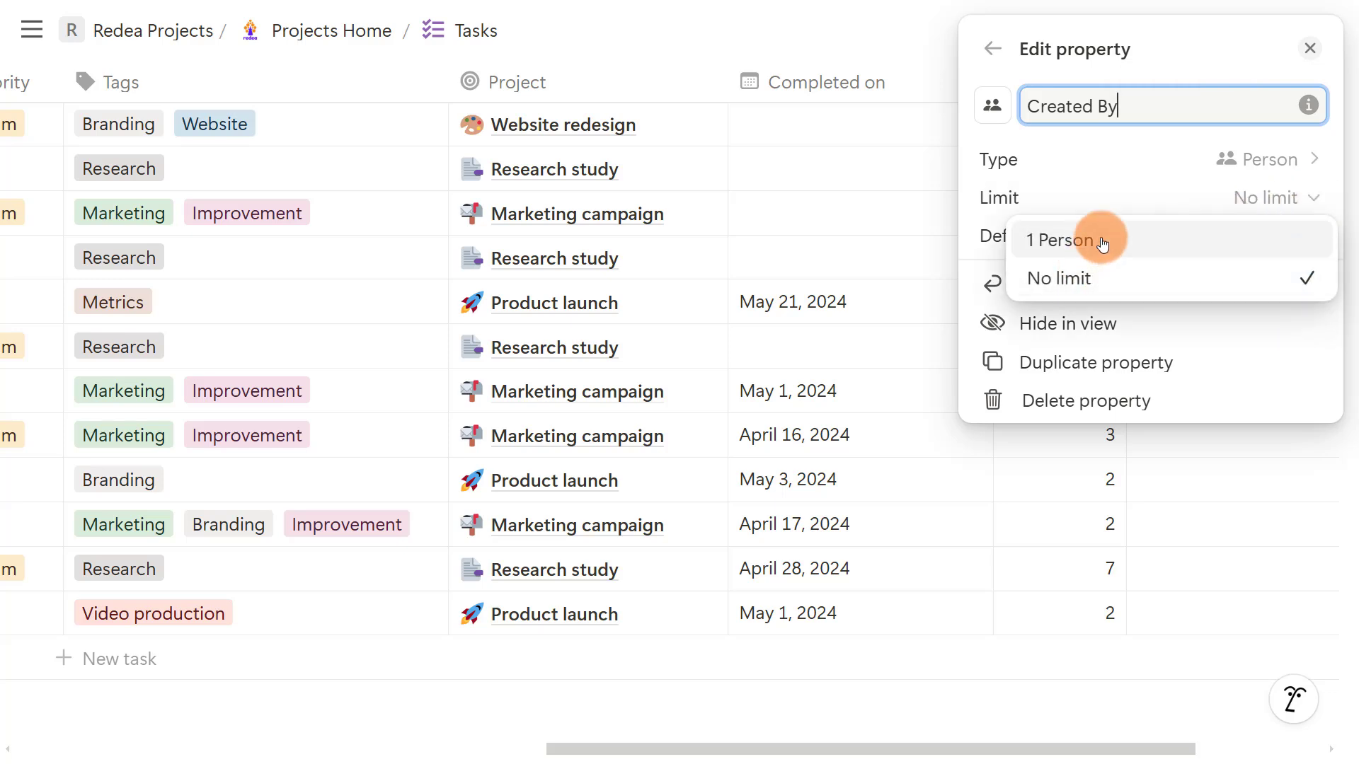
click(1102, 243)
click(1215, 239)
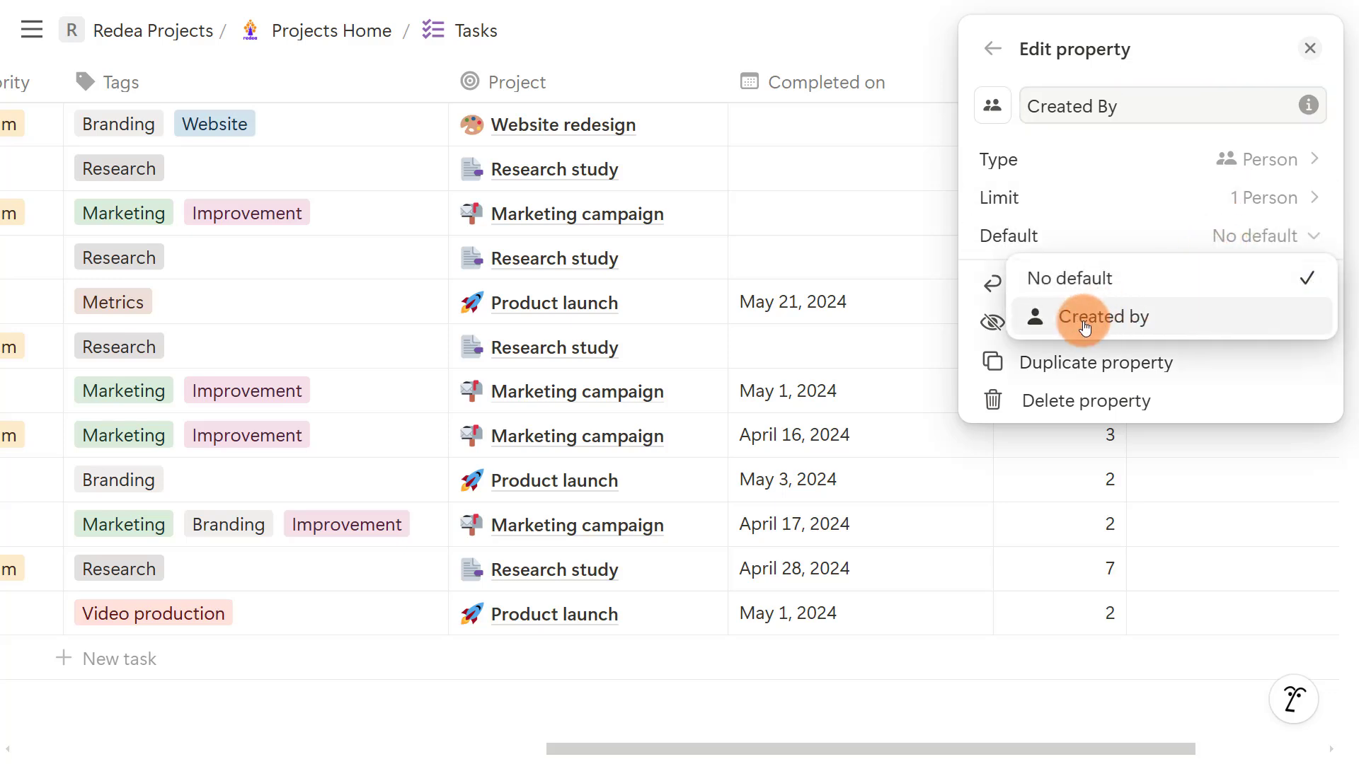
click(1111, 317)
key(Escape)
drag(1157, 83, 282, 104)
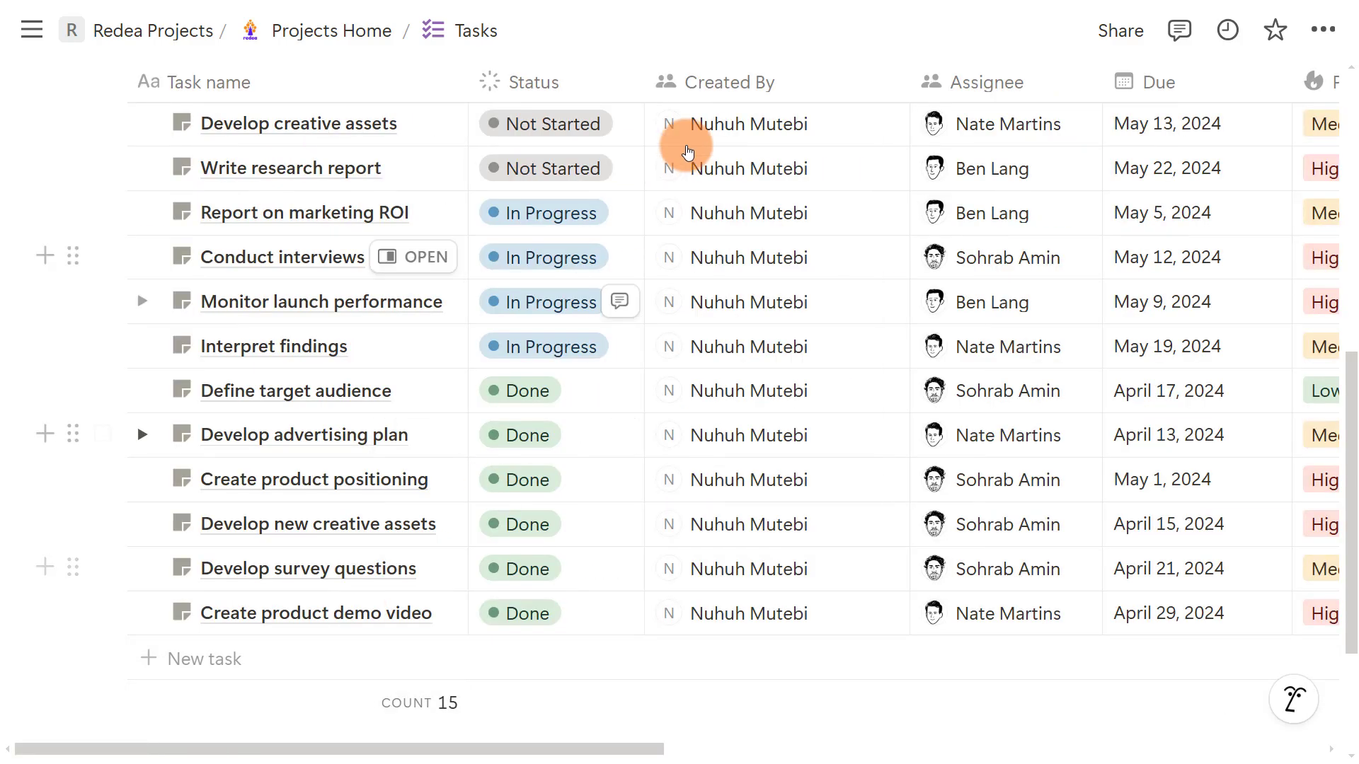
- Rename the Assignee property to "Reviewer"
click(1006, 82)
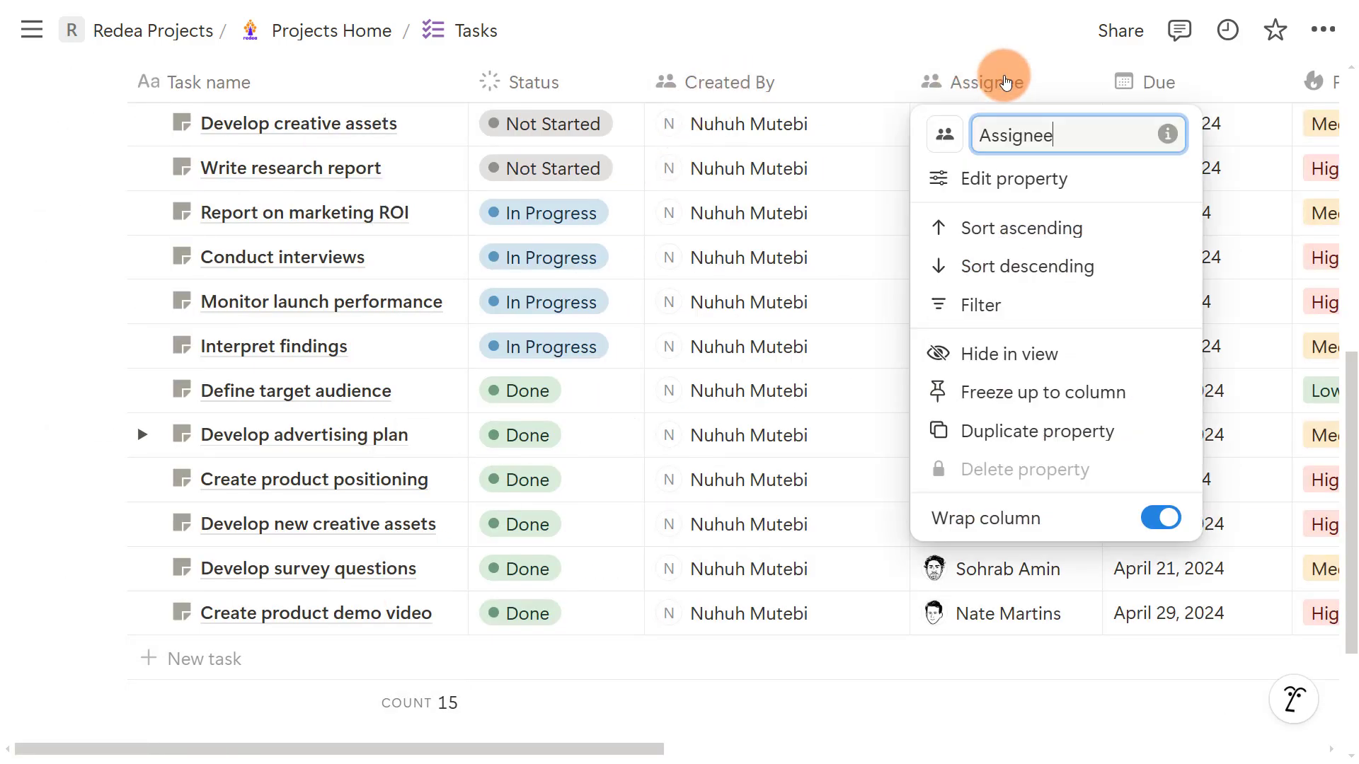
text(Reviewwer)
key(BackSpace)
key(BackSpace)
key(BackSpace)
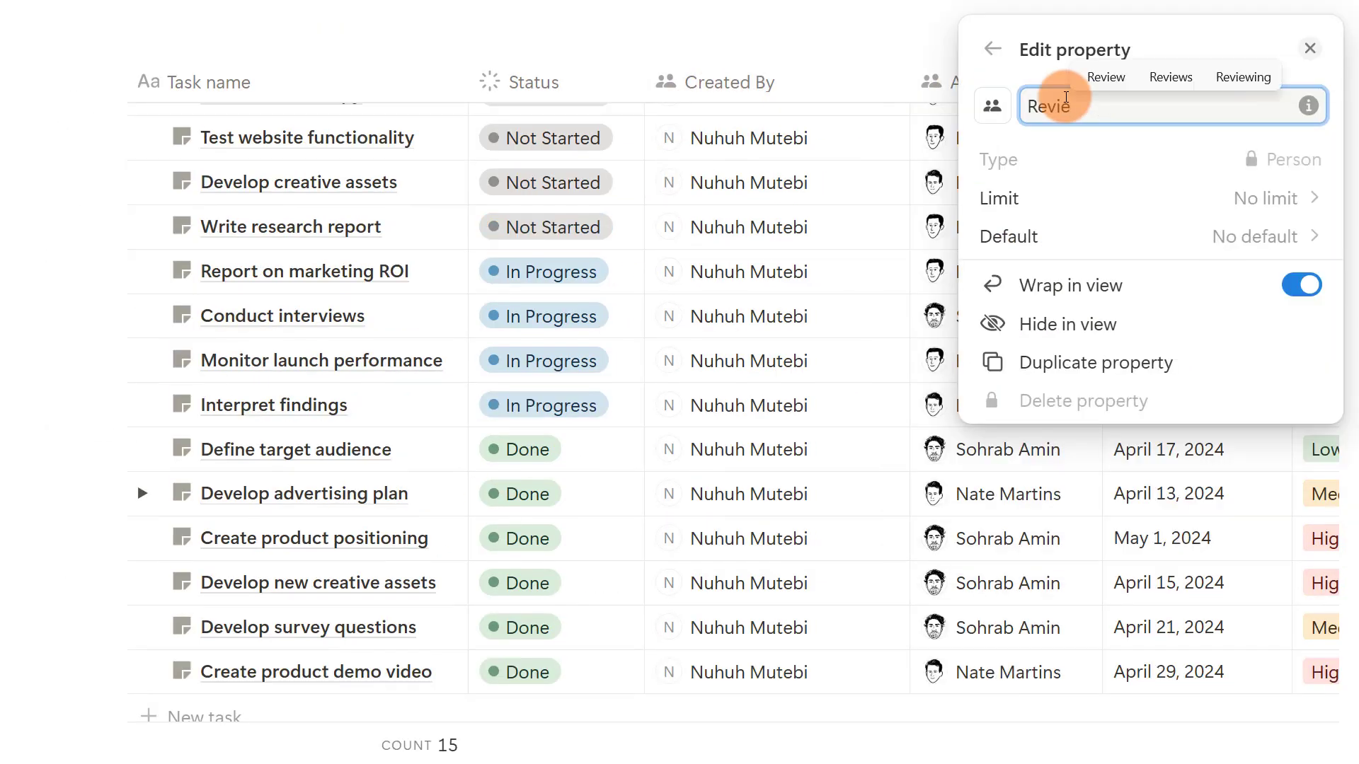
- Try a limit of 1 Person on the Reviewer property, and set it back to No limit
click(1274, 197)
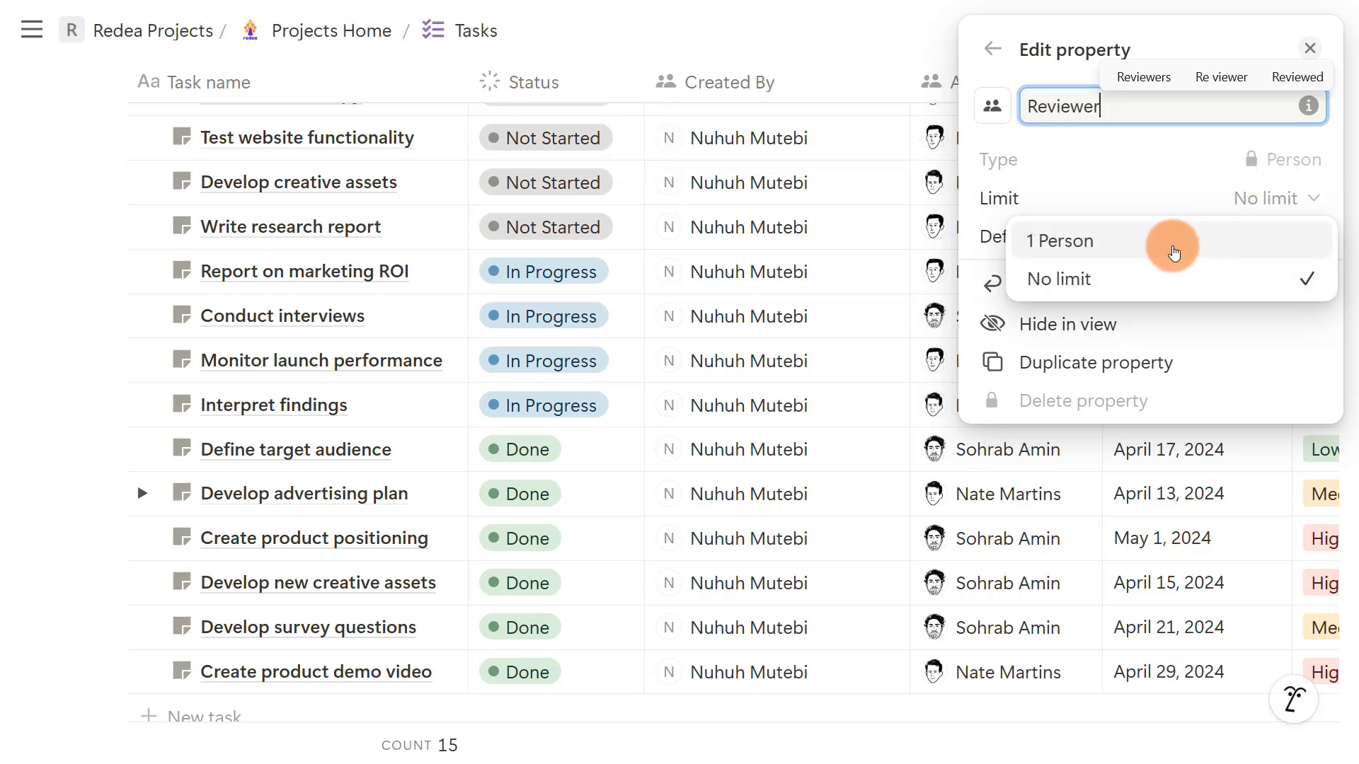
click(1131, 245)
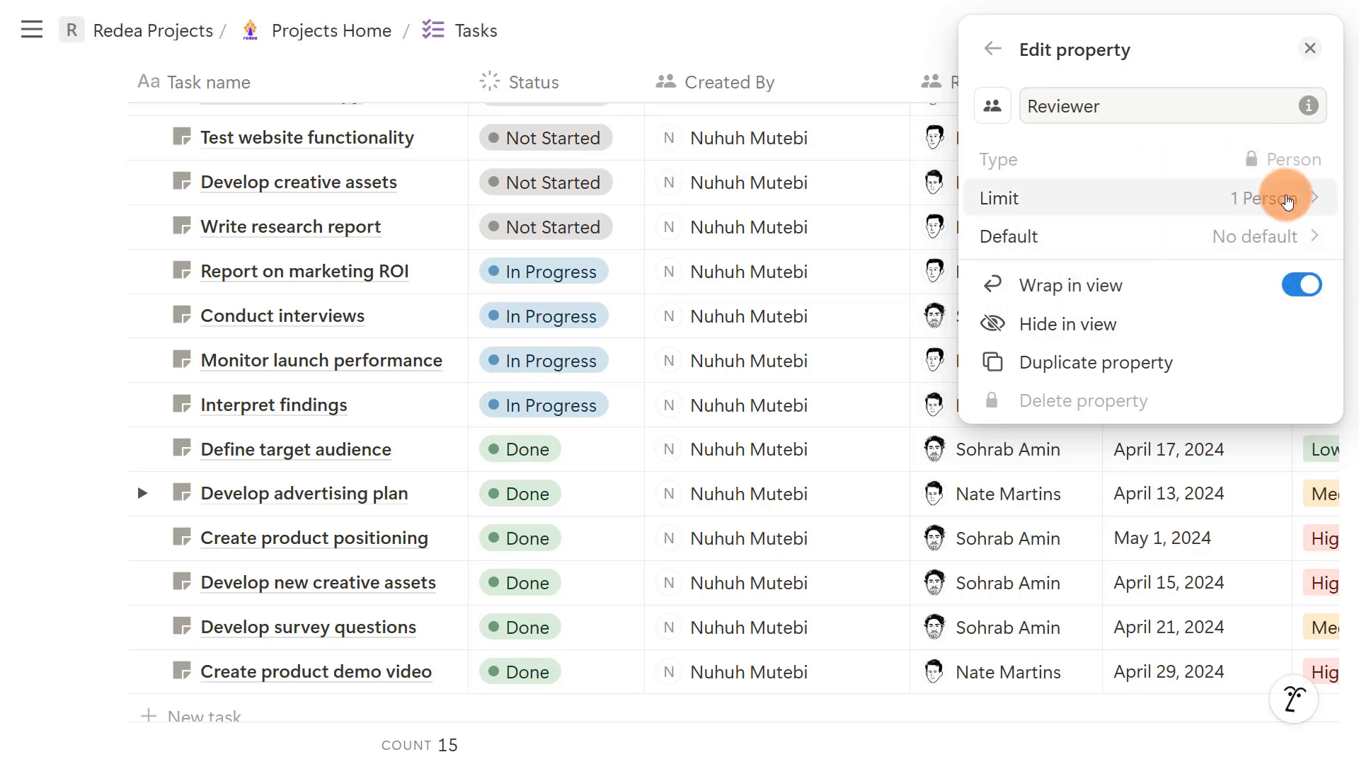
click(1286, 202)
click(1085, 282)
- Replace the reviewers of the Test website functionality and Develop creative assets tasks with your own account
click(1050, 145)
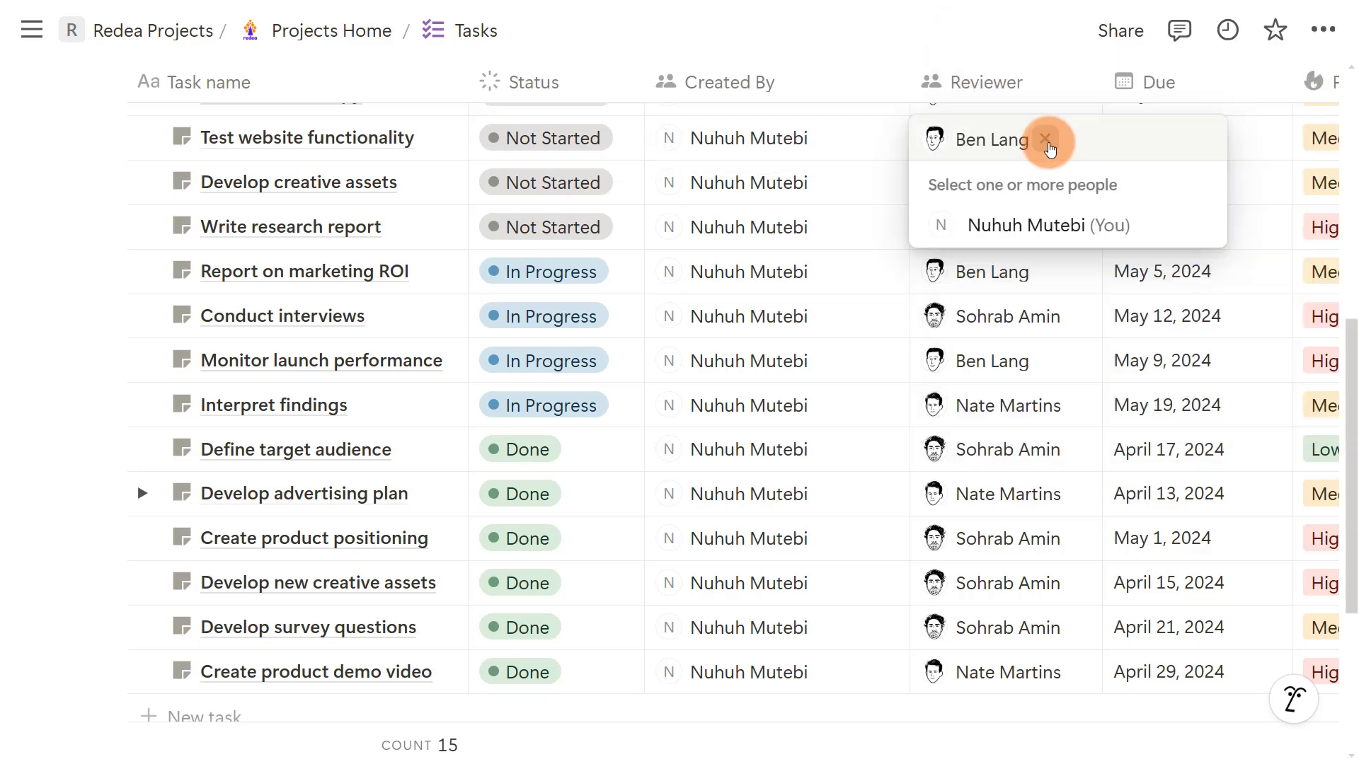
click(1049, 144)
click(1027, 71)
click(1045, 193)
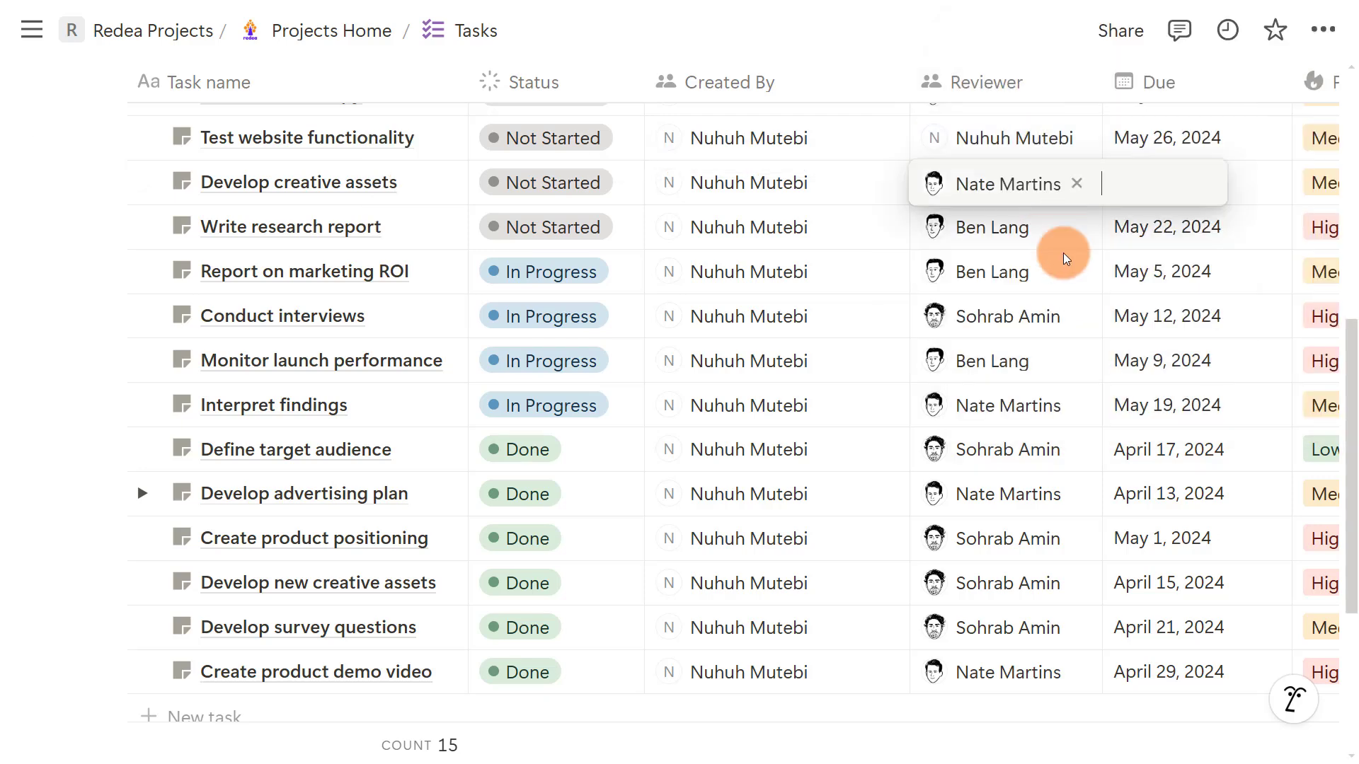
click(1064, 262)
click(1077, 186)
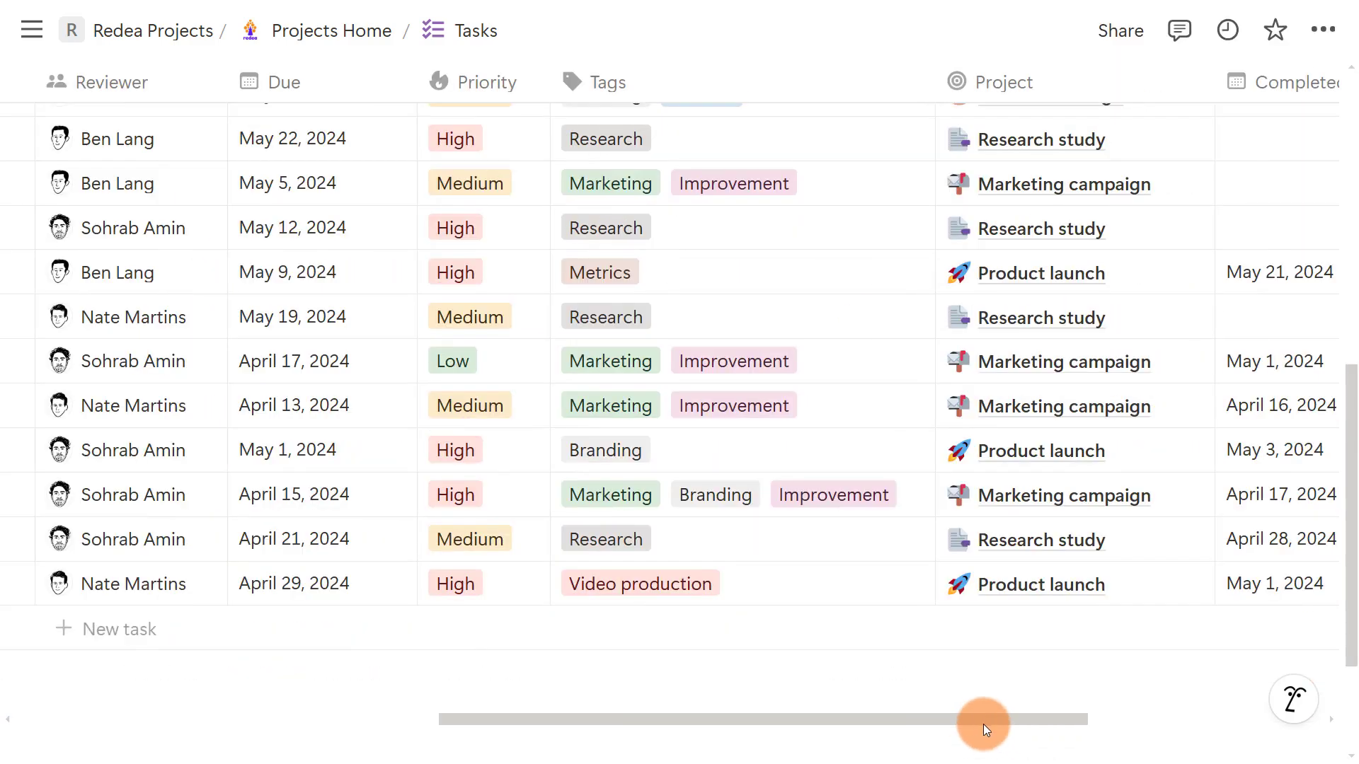
- Add a new Multi-select property named "Assignee" after the Delay column
drag(983, 722, 1213, 722)
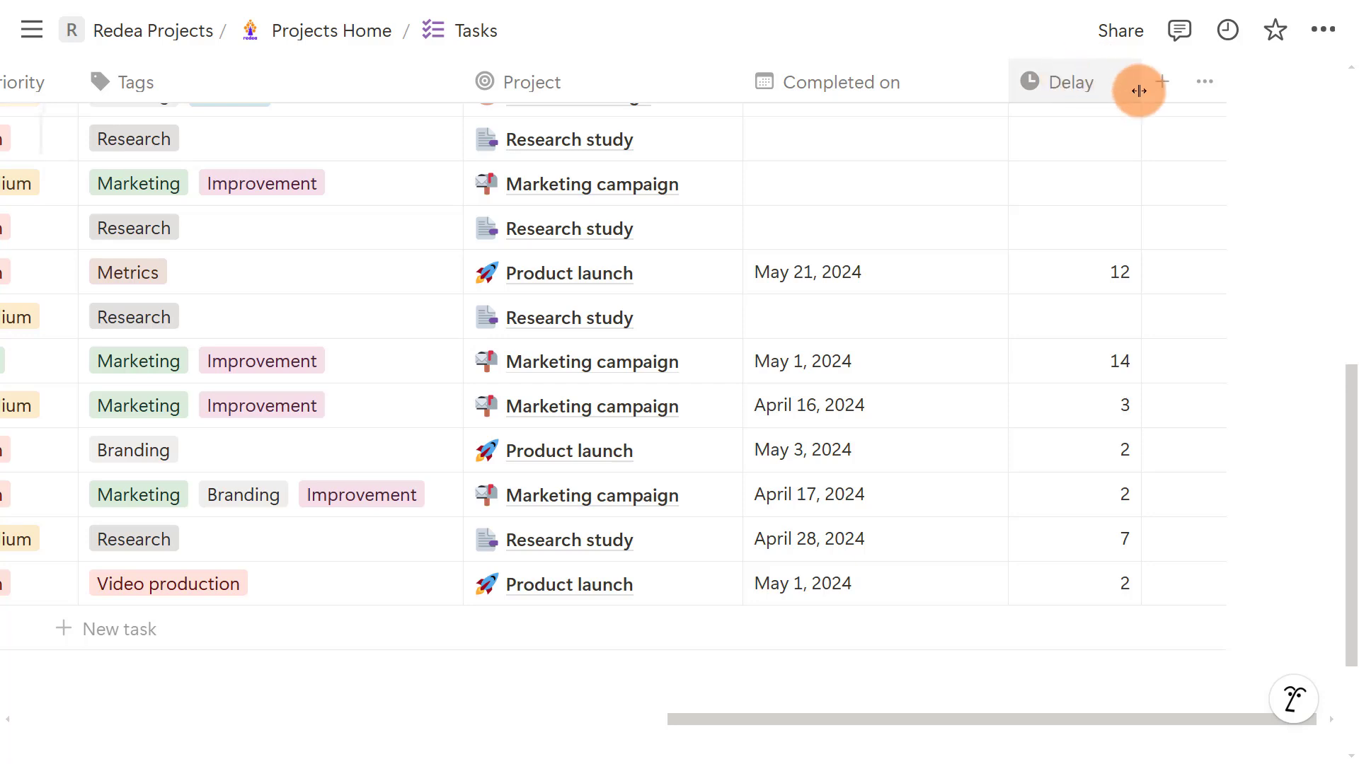
click(1162, 82)
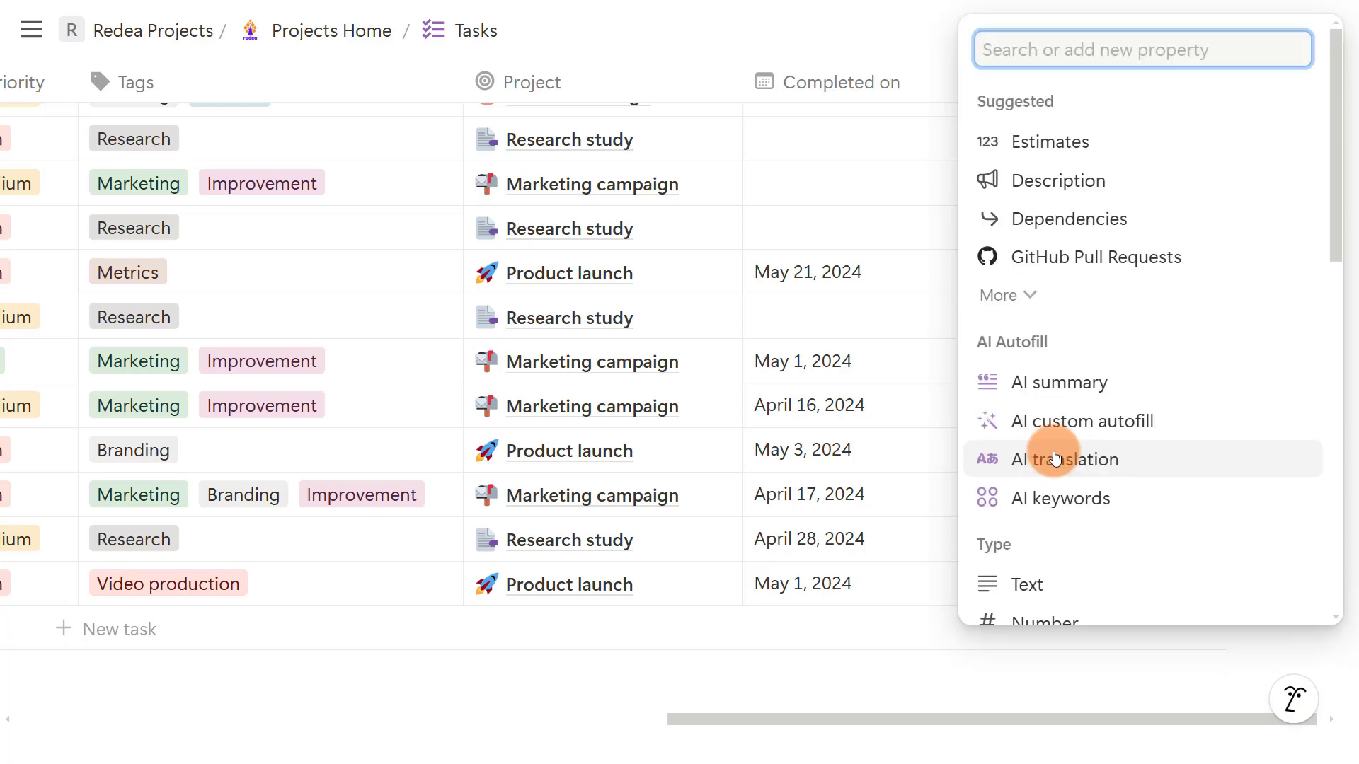
scroll(1104, 428, down, 4)
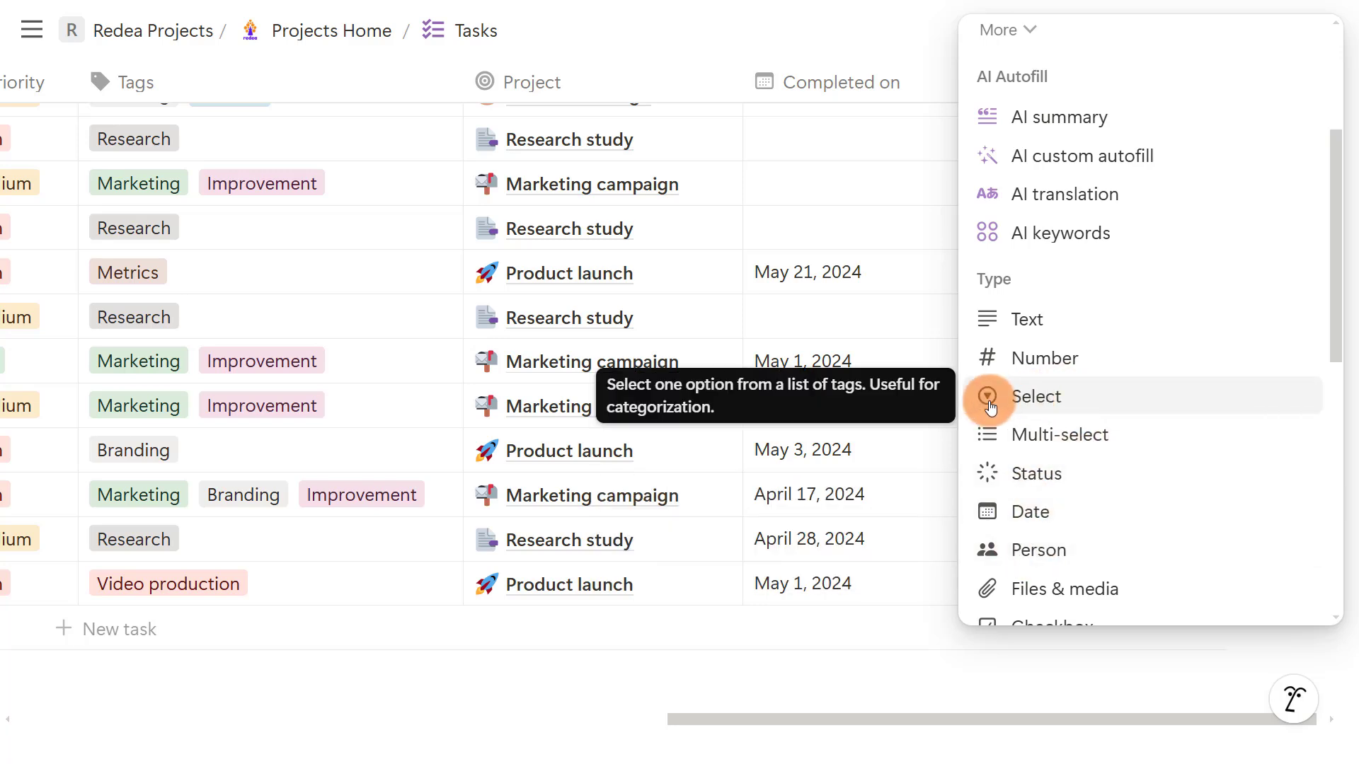
click(1067, 440)
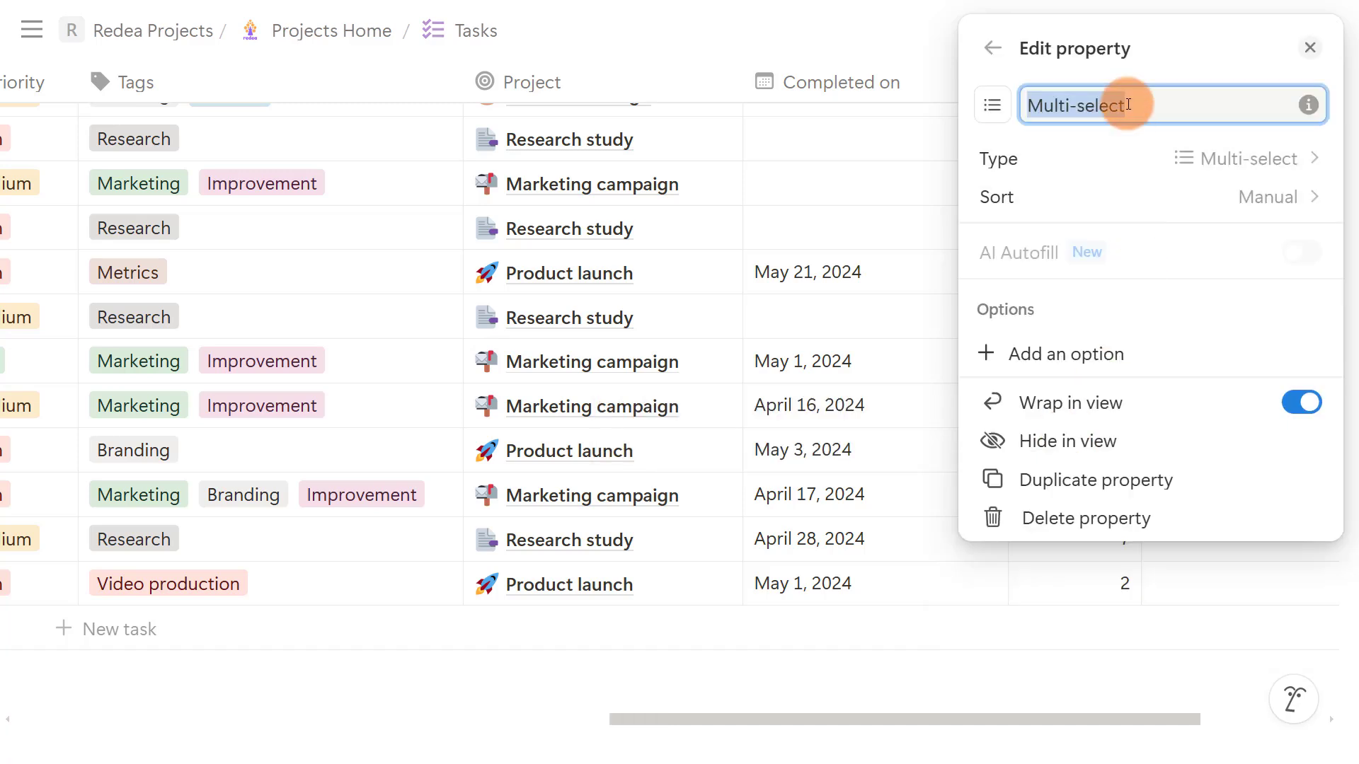
text(Assignee)
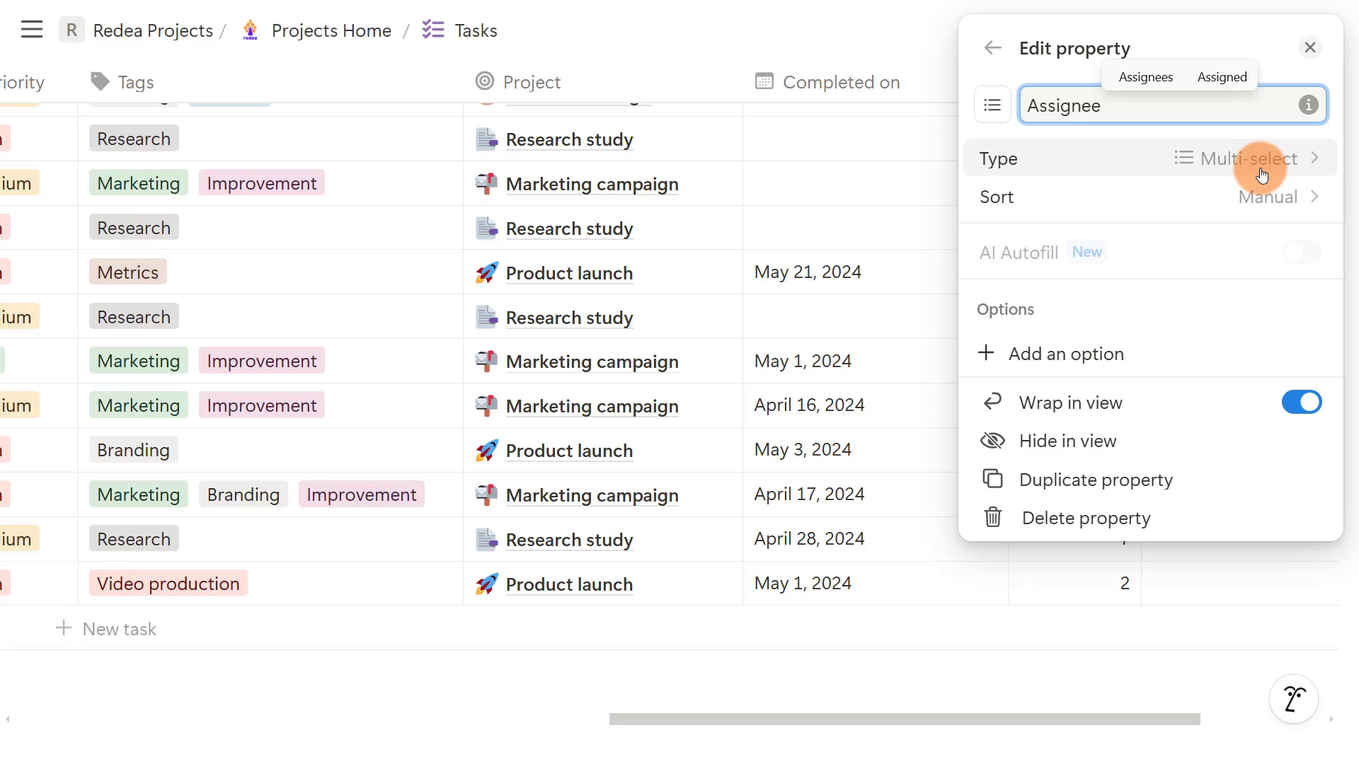
- Add the first names of three team members as options of the Assignee property
click(1180, 199)
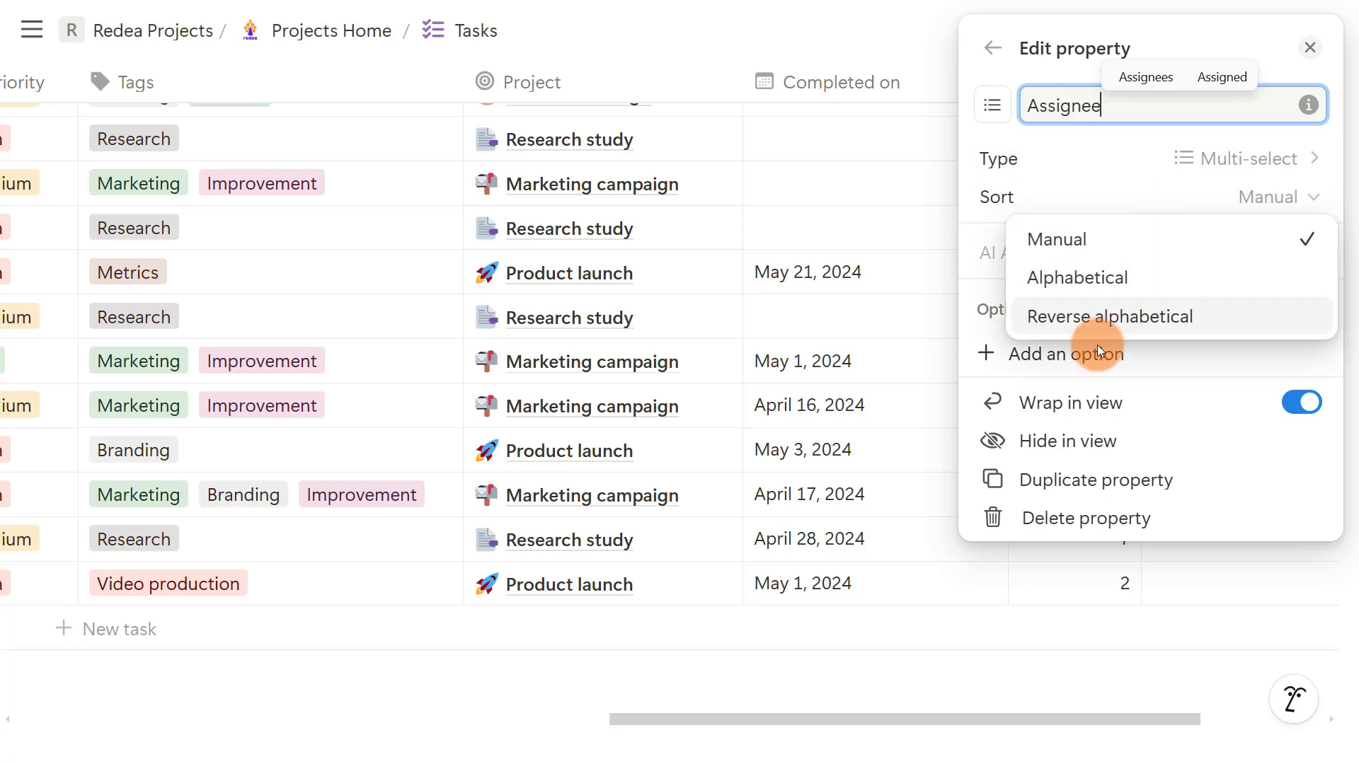
click(1096, 351)
click(1070, 354)
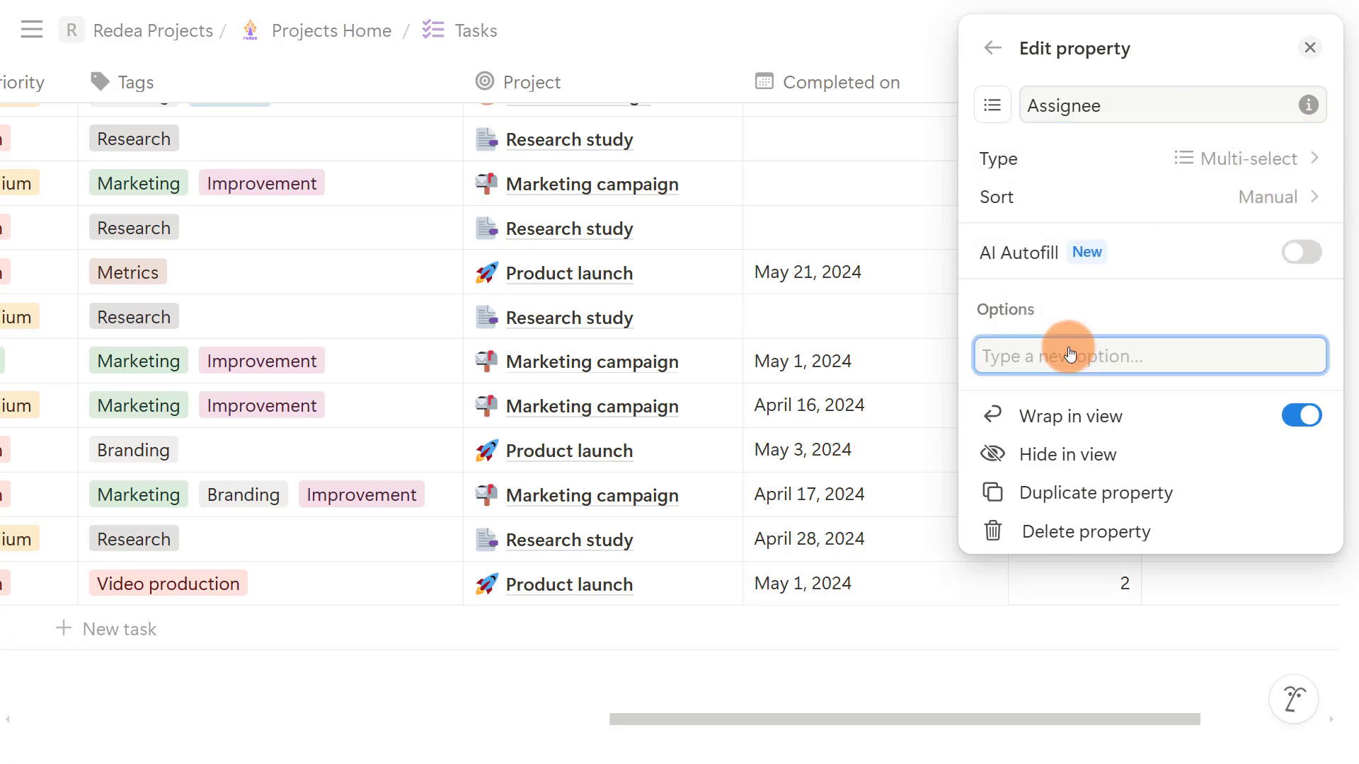
text(Nuhuh)
key(Return)
text(Peter)
key(Return)
text(Levi)
key(Return)
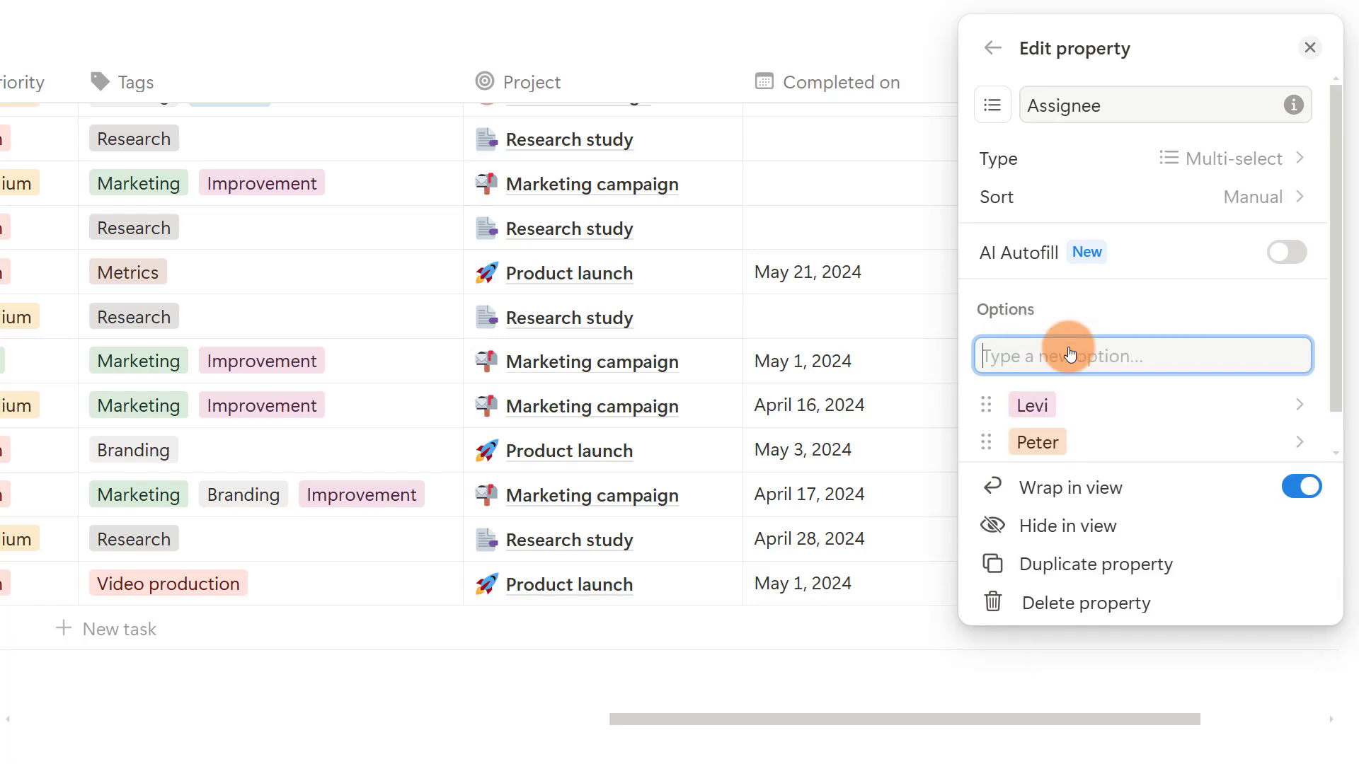
click(920, 140)
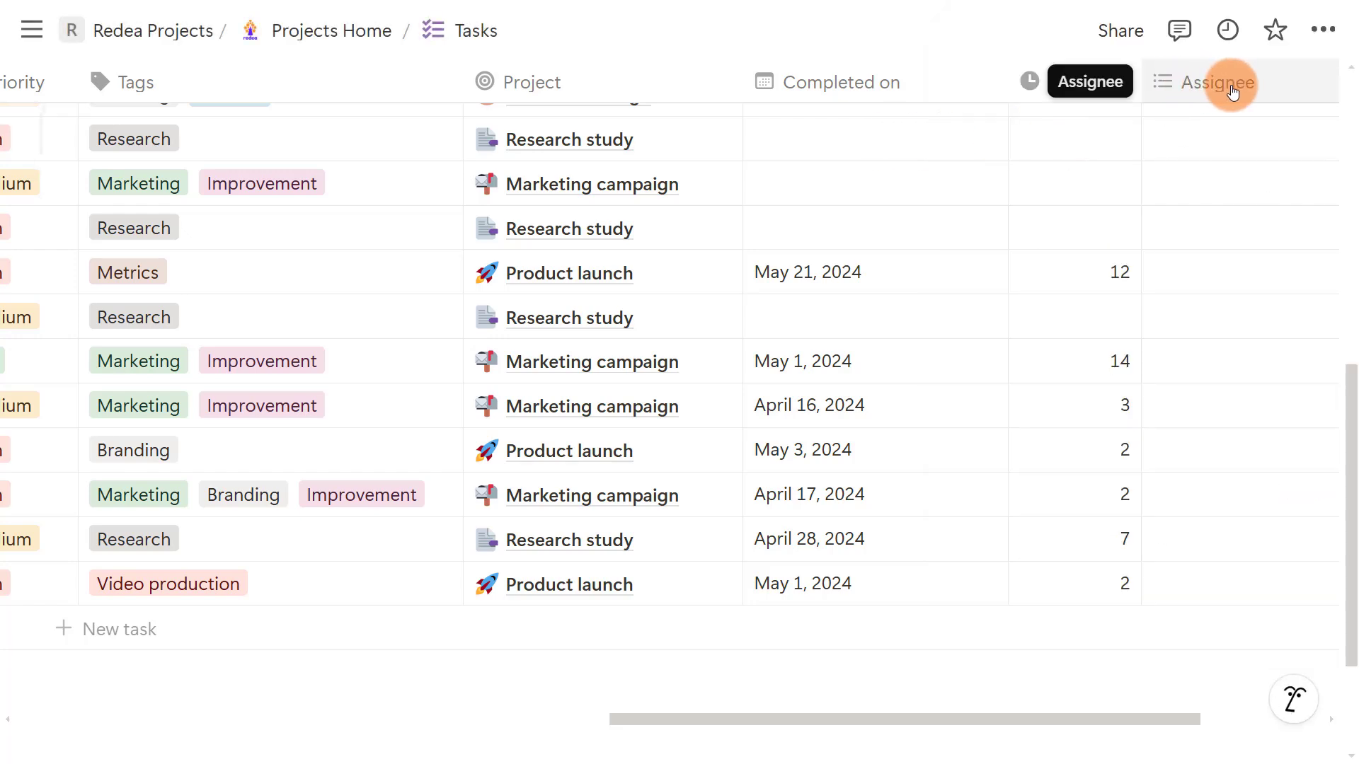
- Move the Assignee column directly after Reviewer, before Due, and make it narrower
drag(1232, 92, 149, 106)
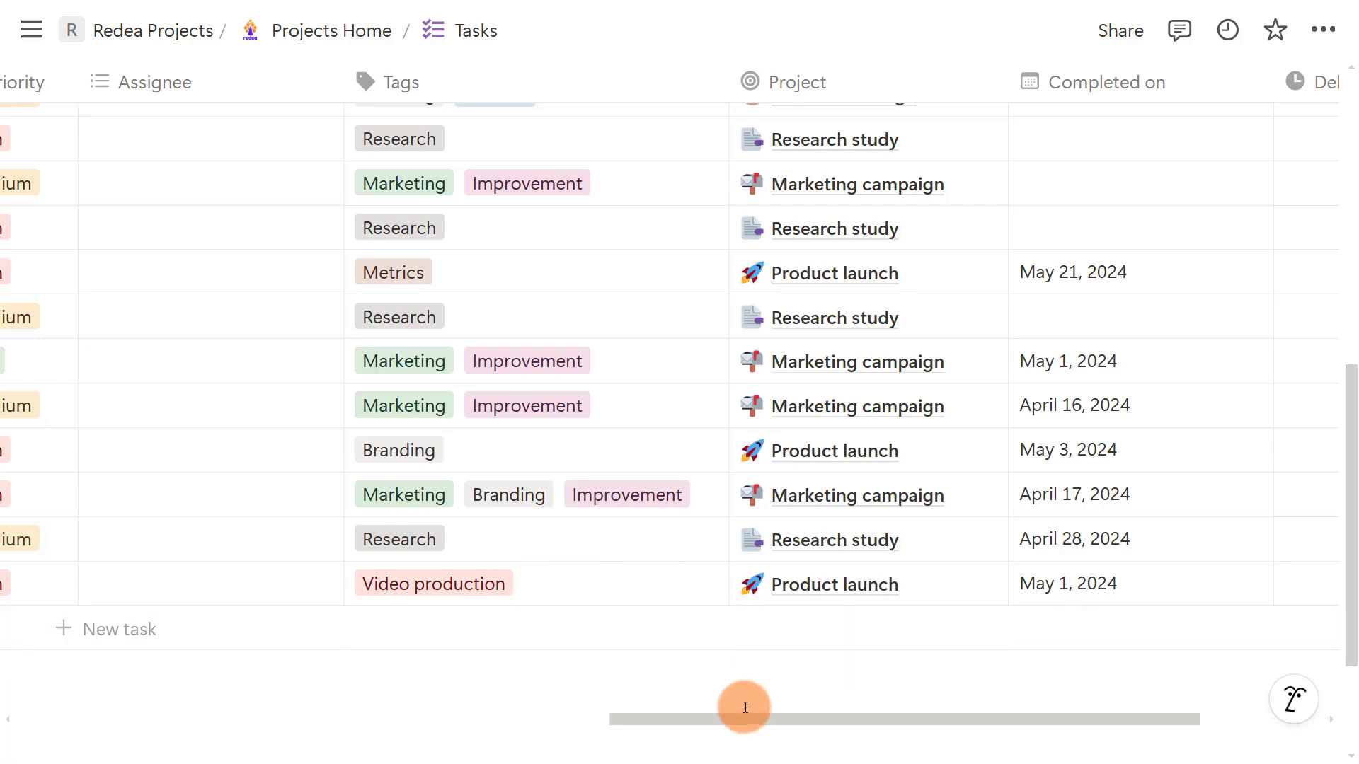
drag(741, 720, 338, 719)
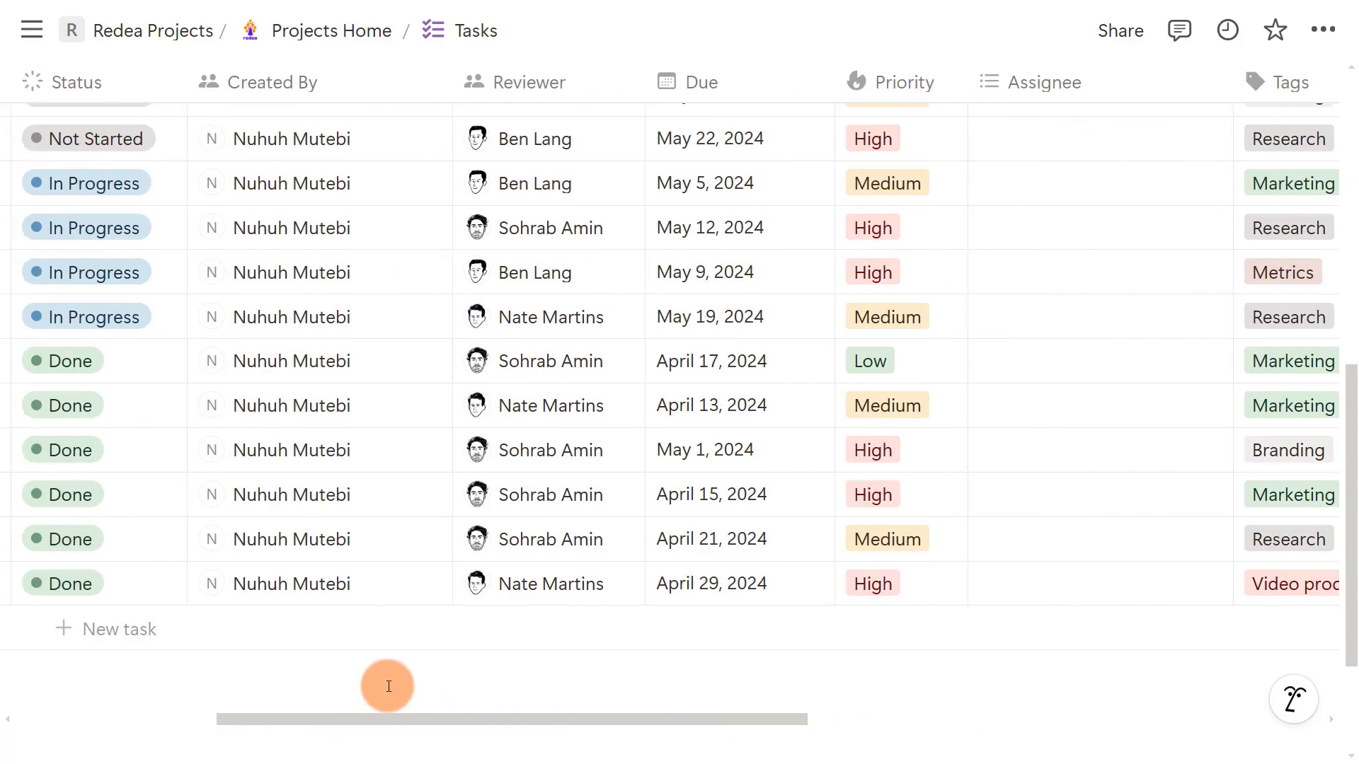
drag(1082, 82, 655, 87)
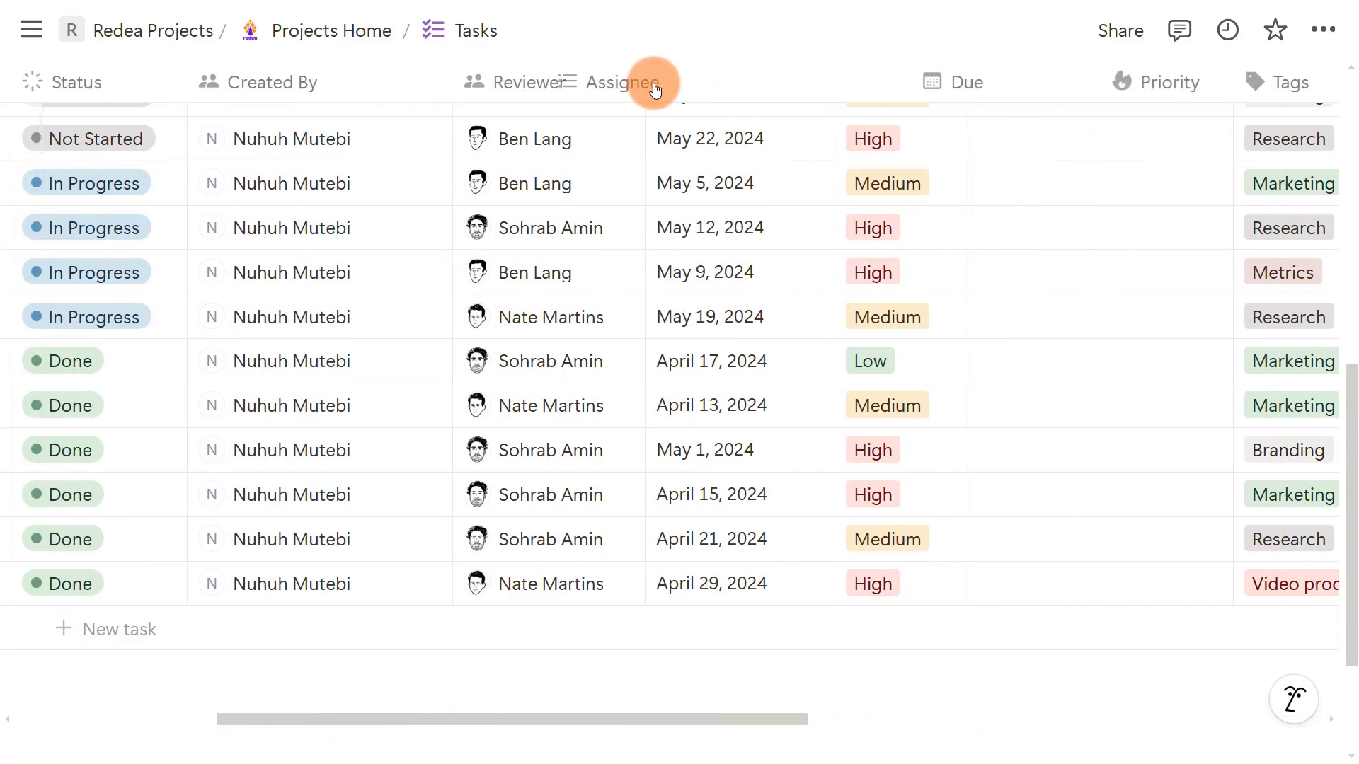
drag(748, 92, 736, 99)
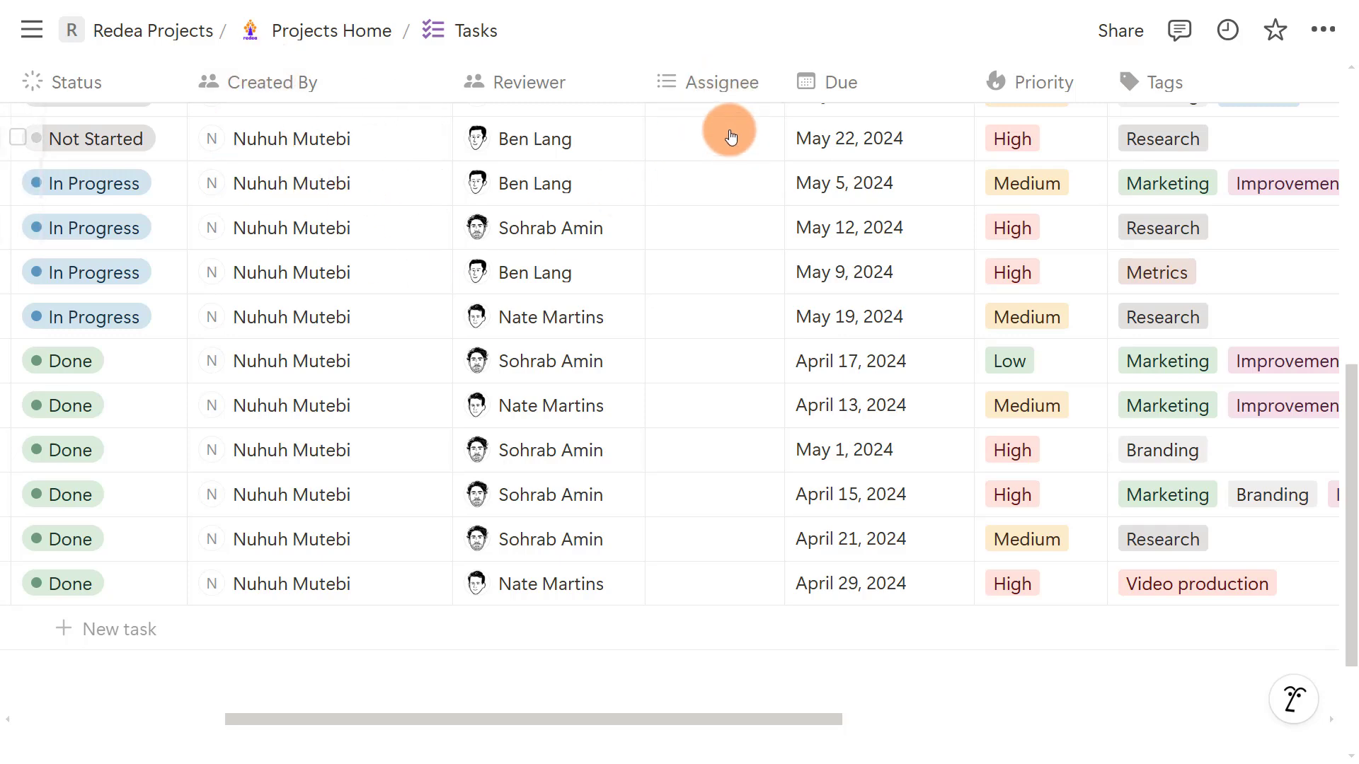
- Assign two team members, the first and third Assignee options, to the first task in the table
scroll(731, 137, up, 6)
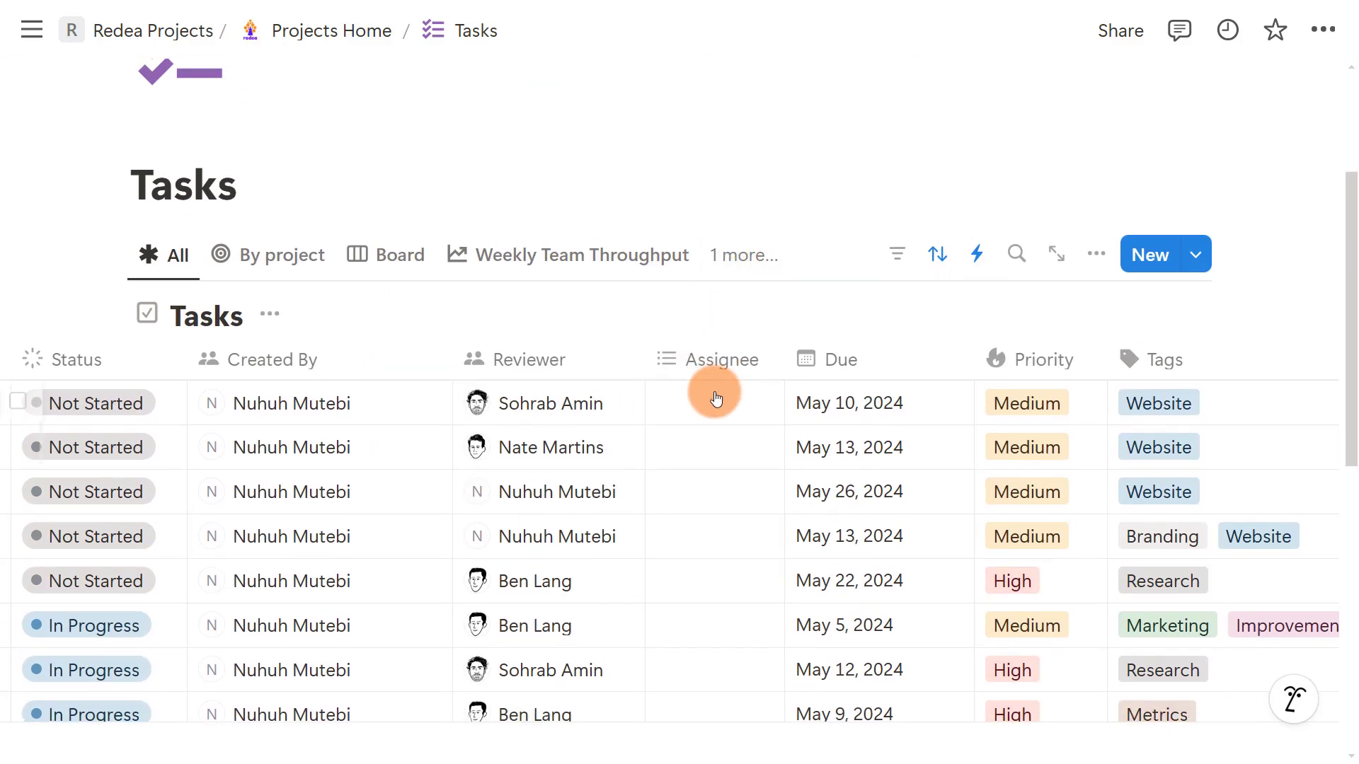
click(717, 398)
click(779, 488)
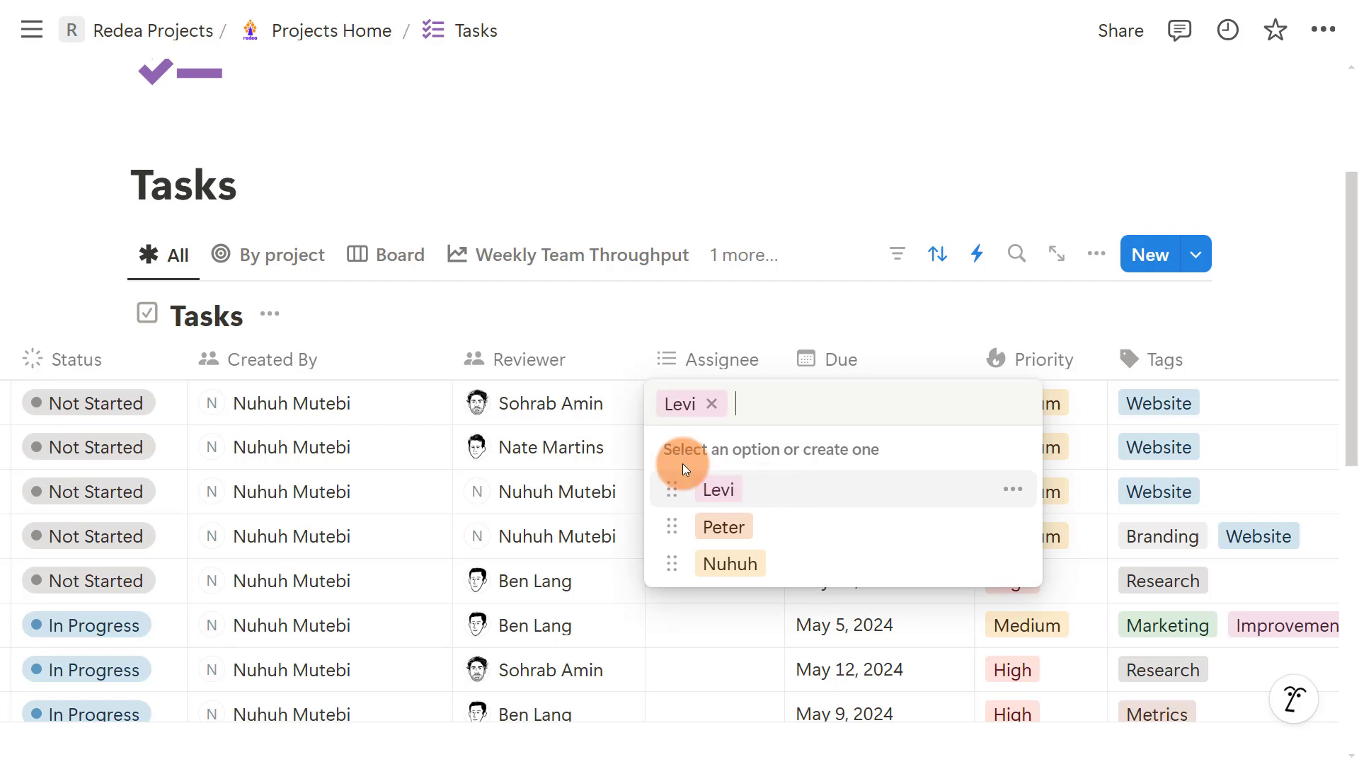
click(784, 556)
click(692, 607)
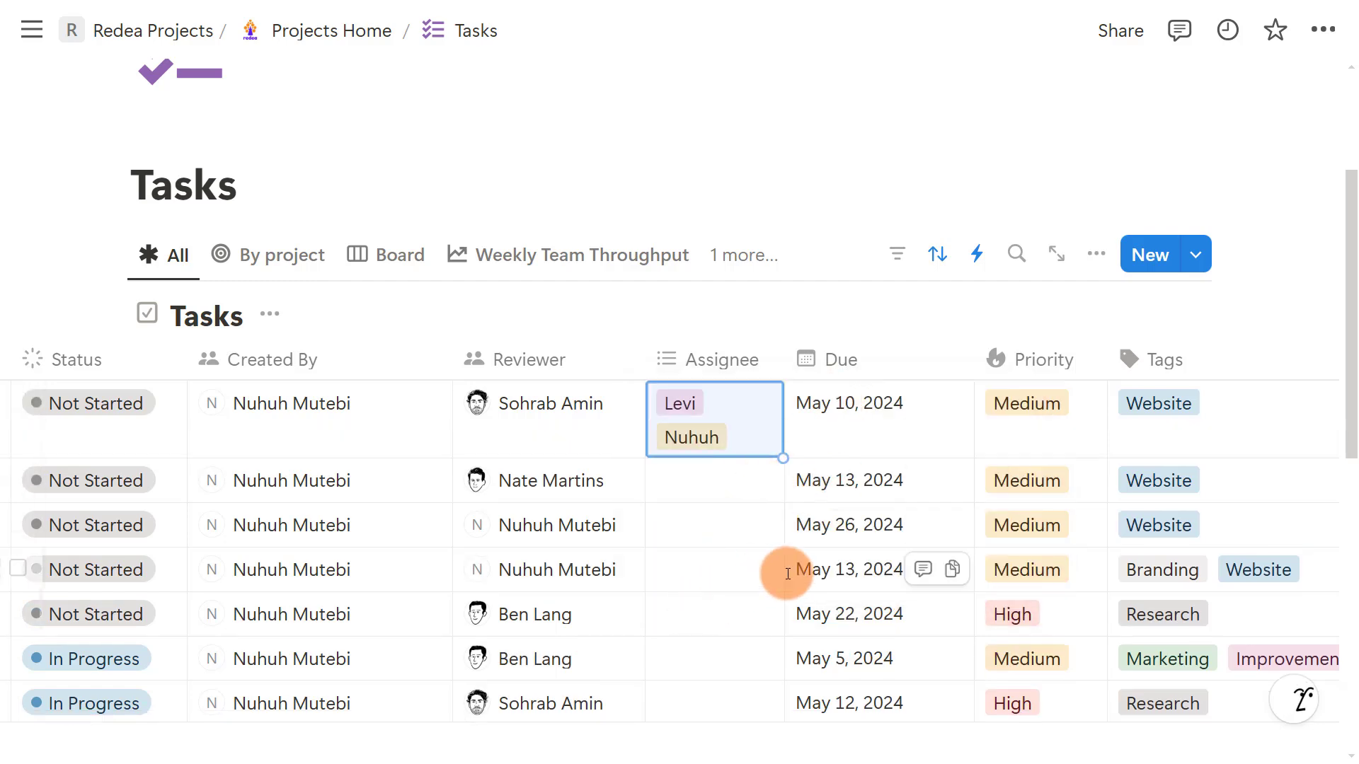
scroll(794, 582, down, 5)
scroll(795, 570, up, 2)
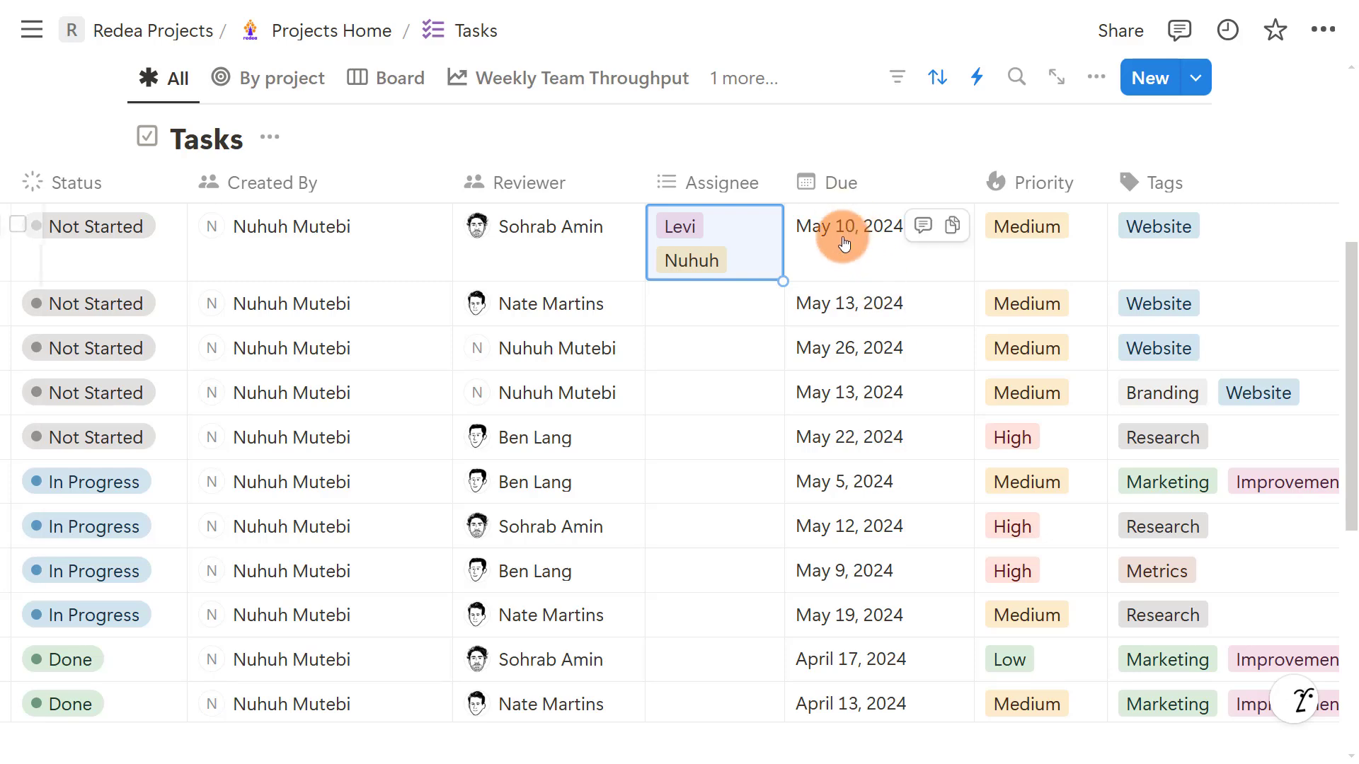
click(874, 178)
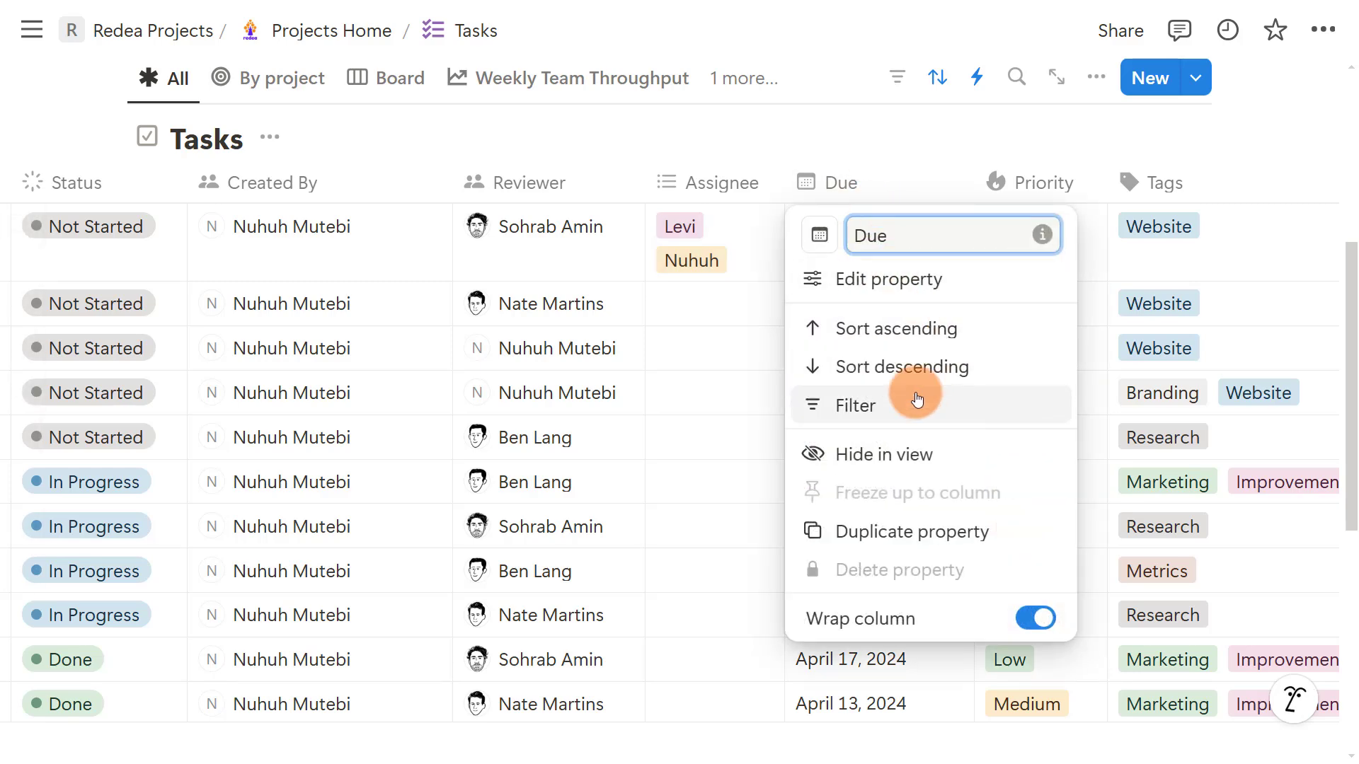
click(839, 150)
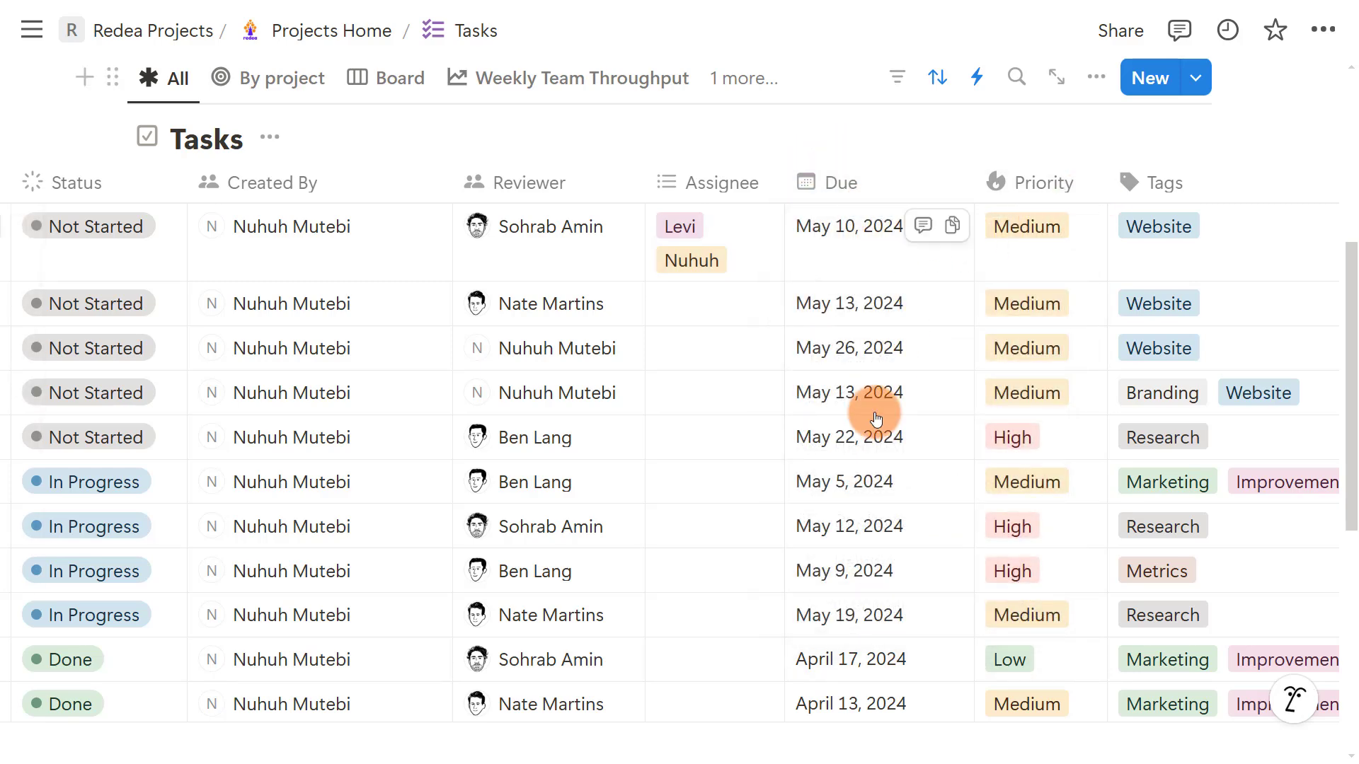
scroll(694, 619, up, 2)
scroll(696, 617, down, 2)
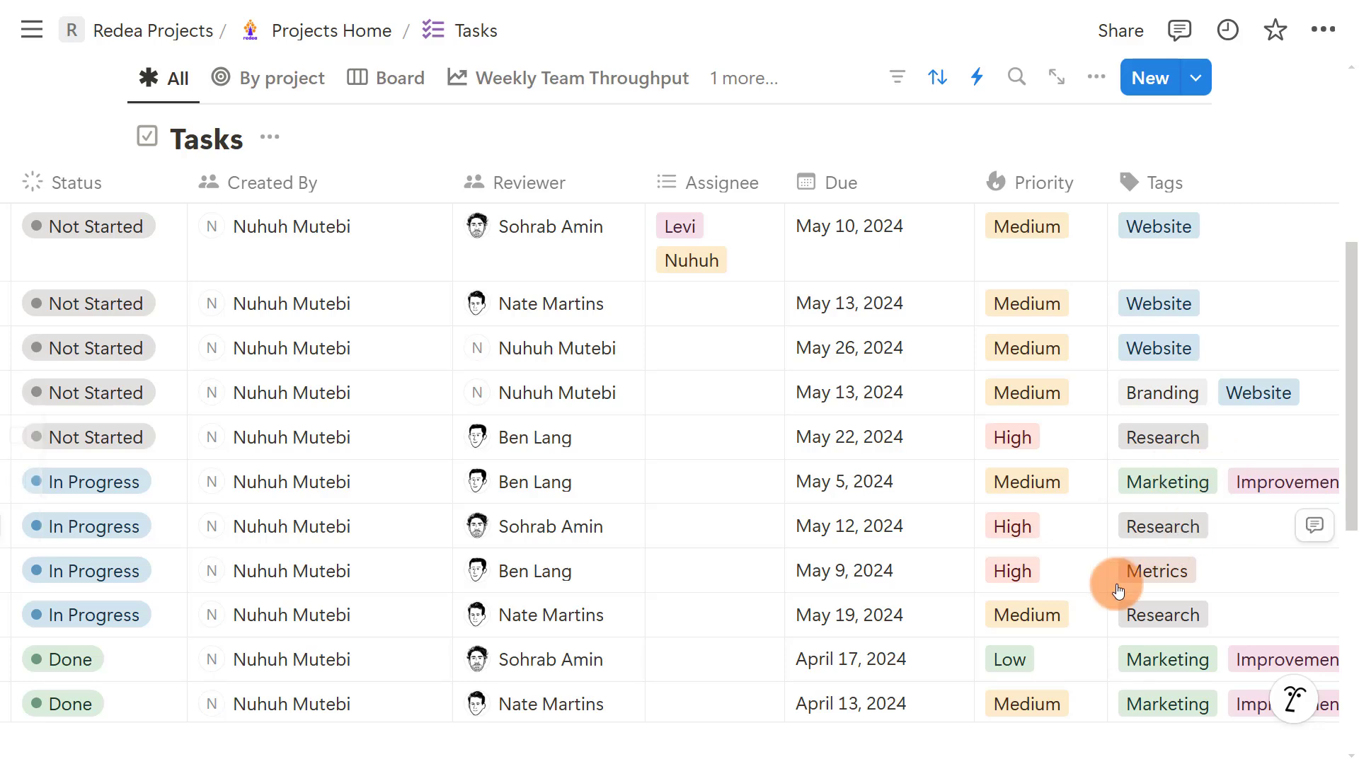
- Turn off column wrapping for the Assignee property
scroll(904, 681, down, 5)
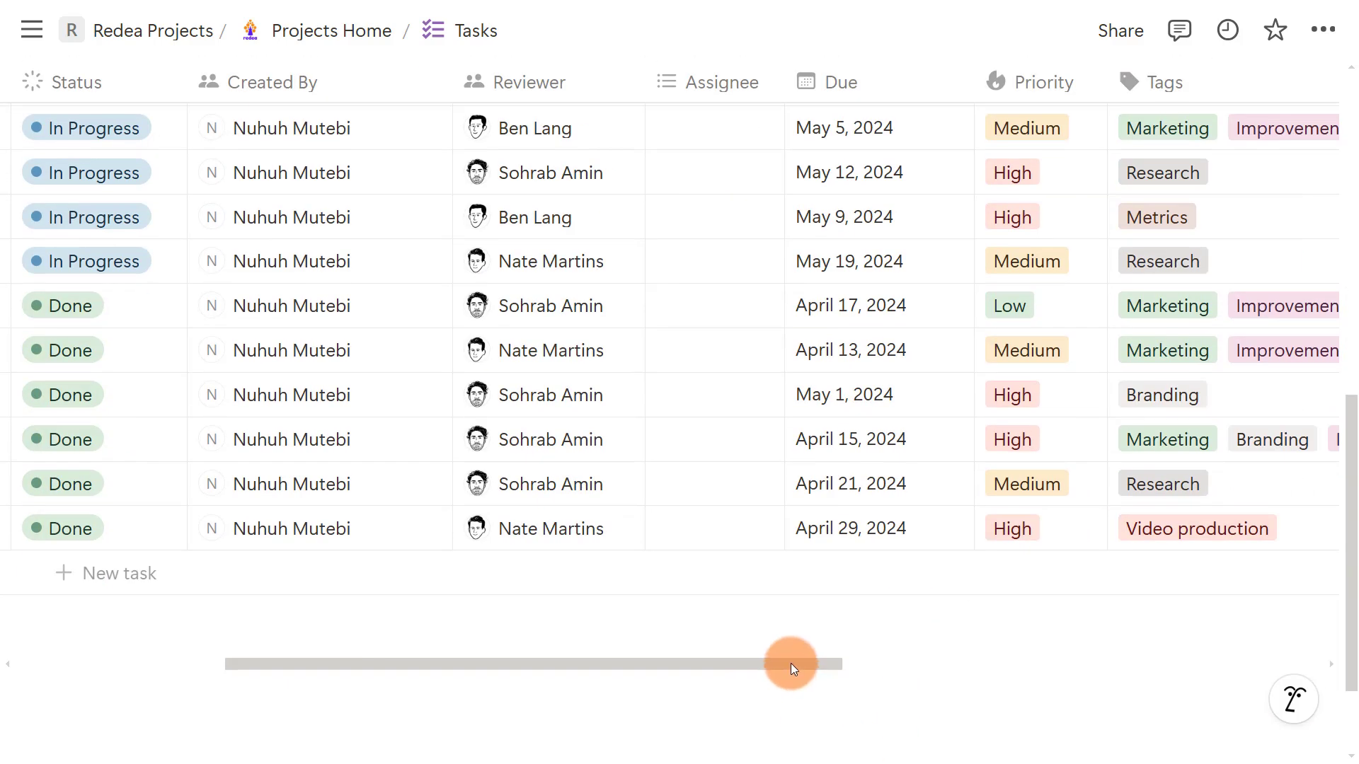
drag(792, 664, 1056, 673)
scroll(1104, 540, up, 4)
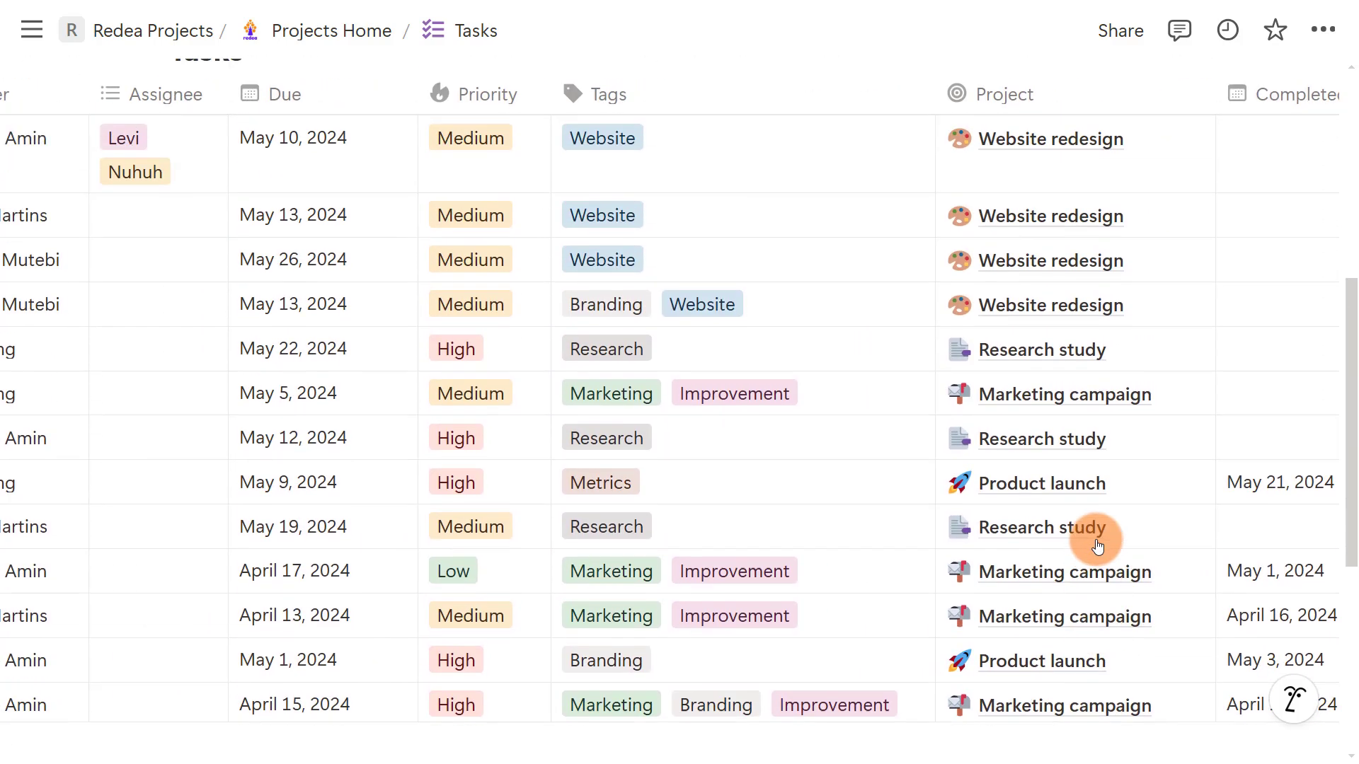
scroll(1097, 545, up, 3)
click(166, 271)
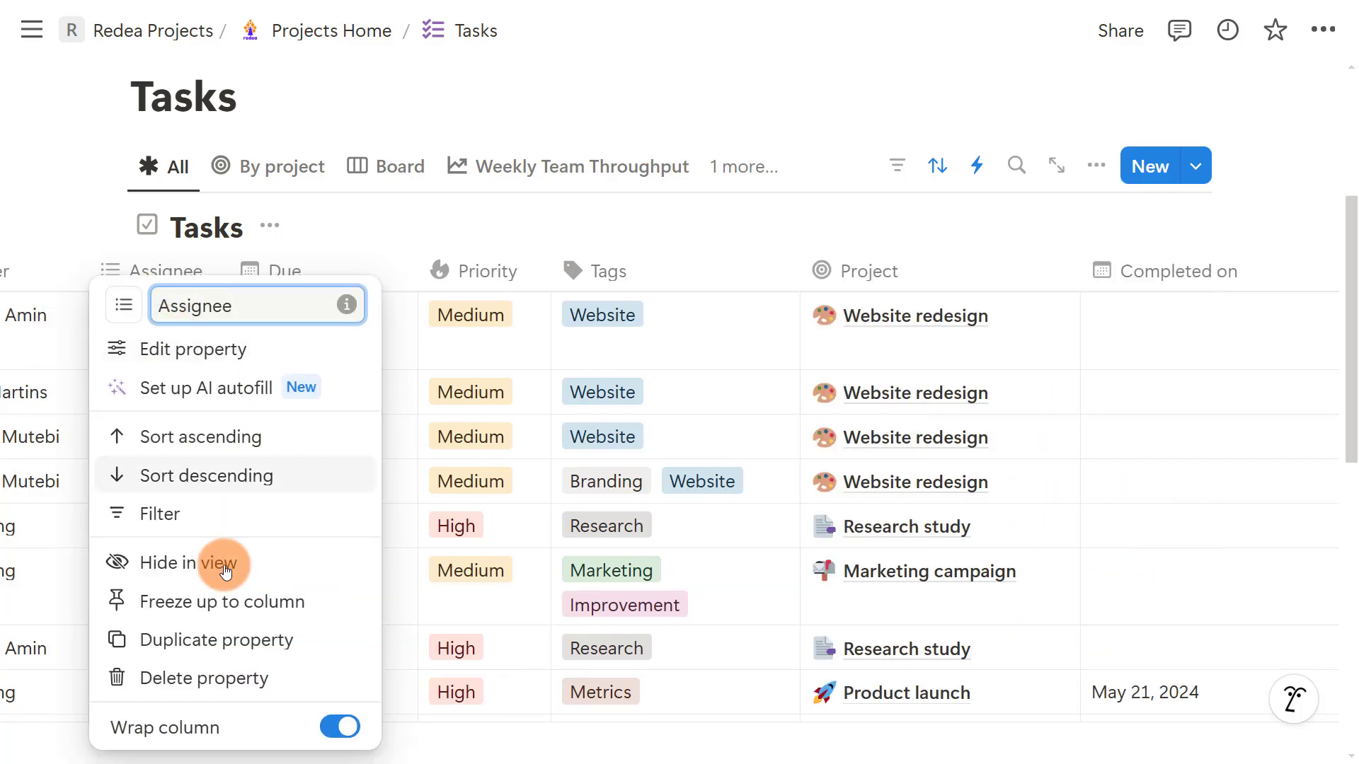
click(339, 727)
click(376, 239)
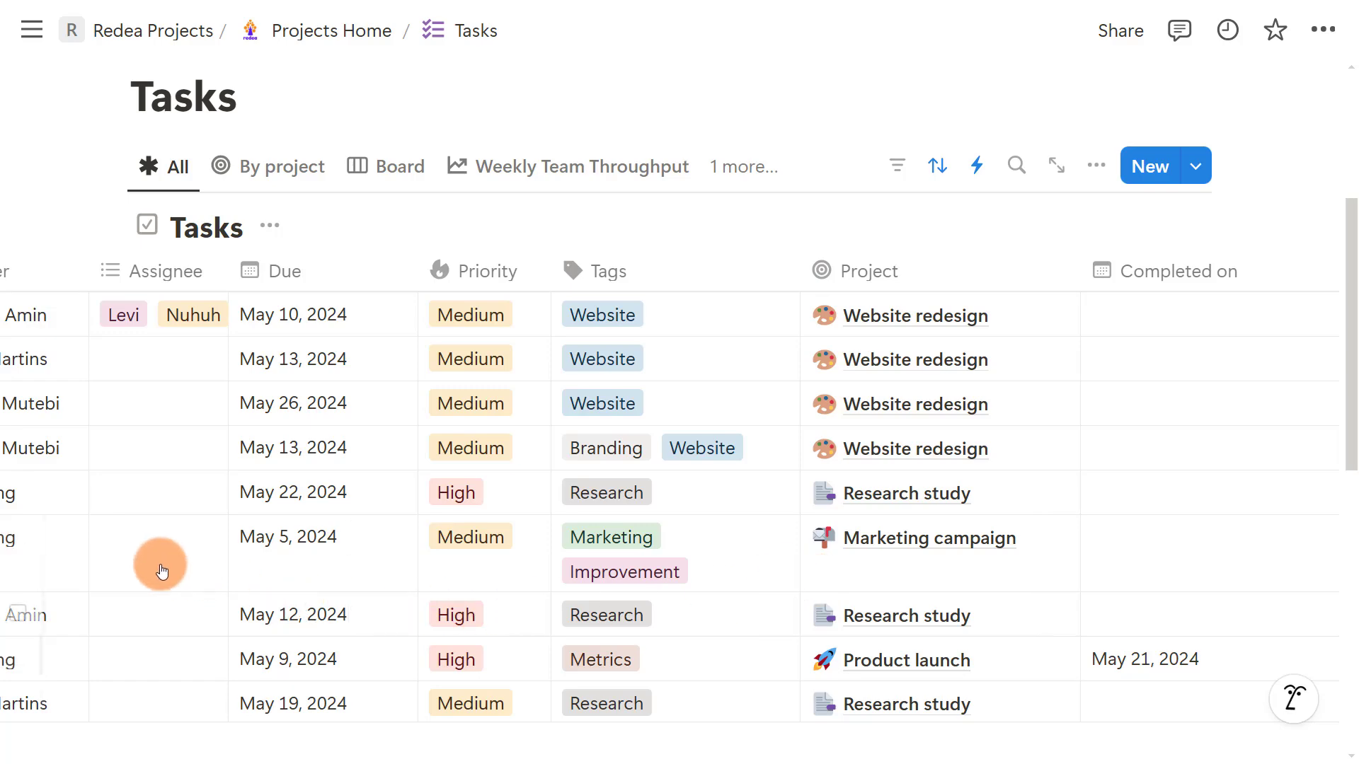
click(345, 266)
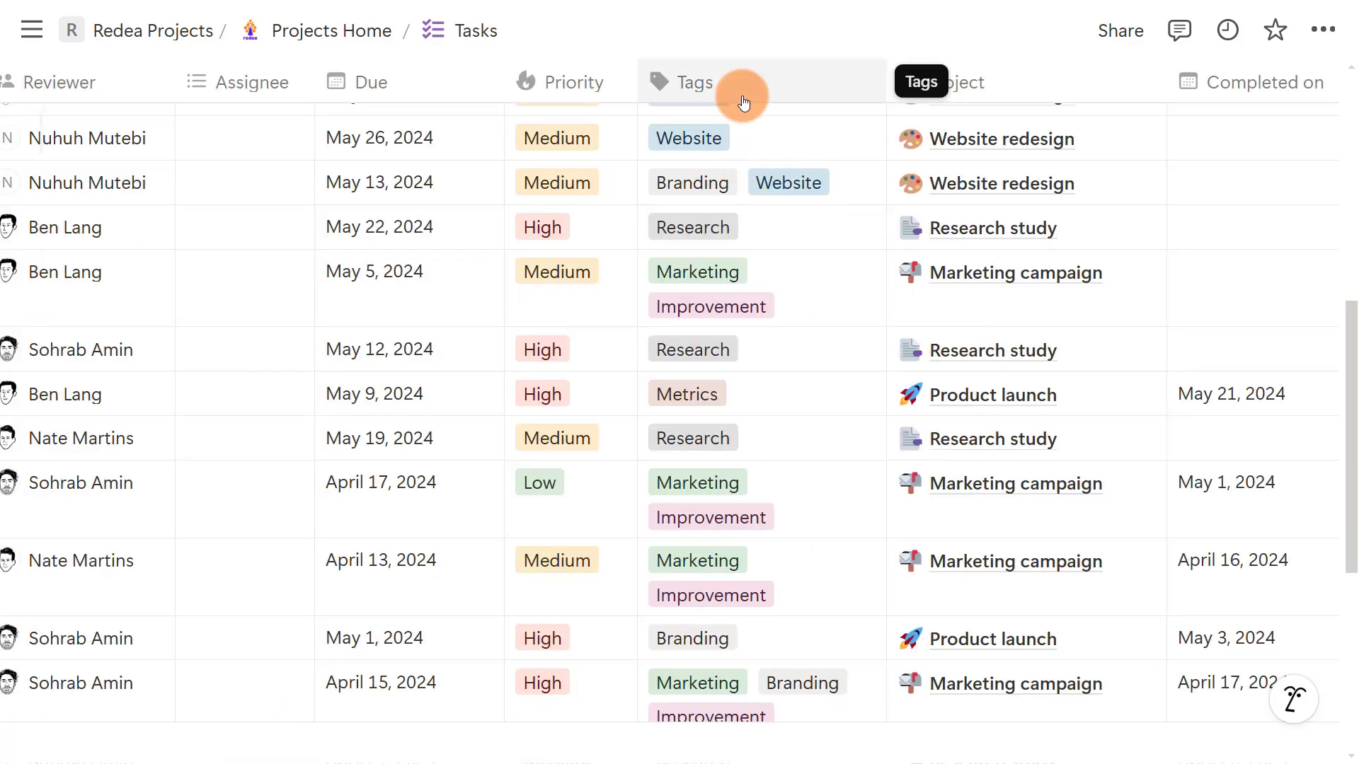
- Turn off column wrapping for the Tags property
click(743, 95)
click(885, 557)
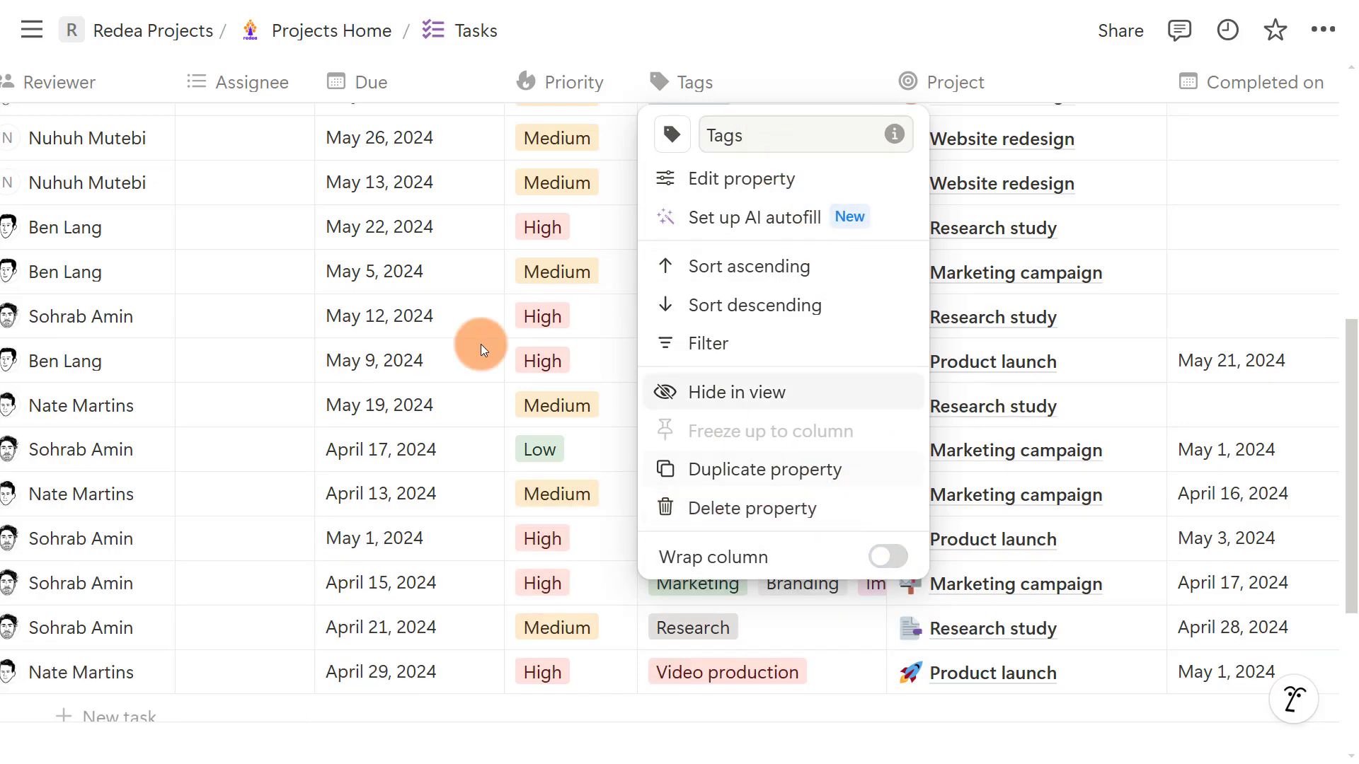
click(1180, 375)
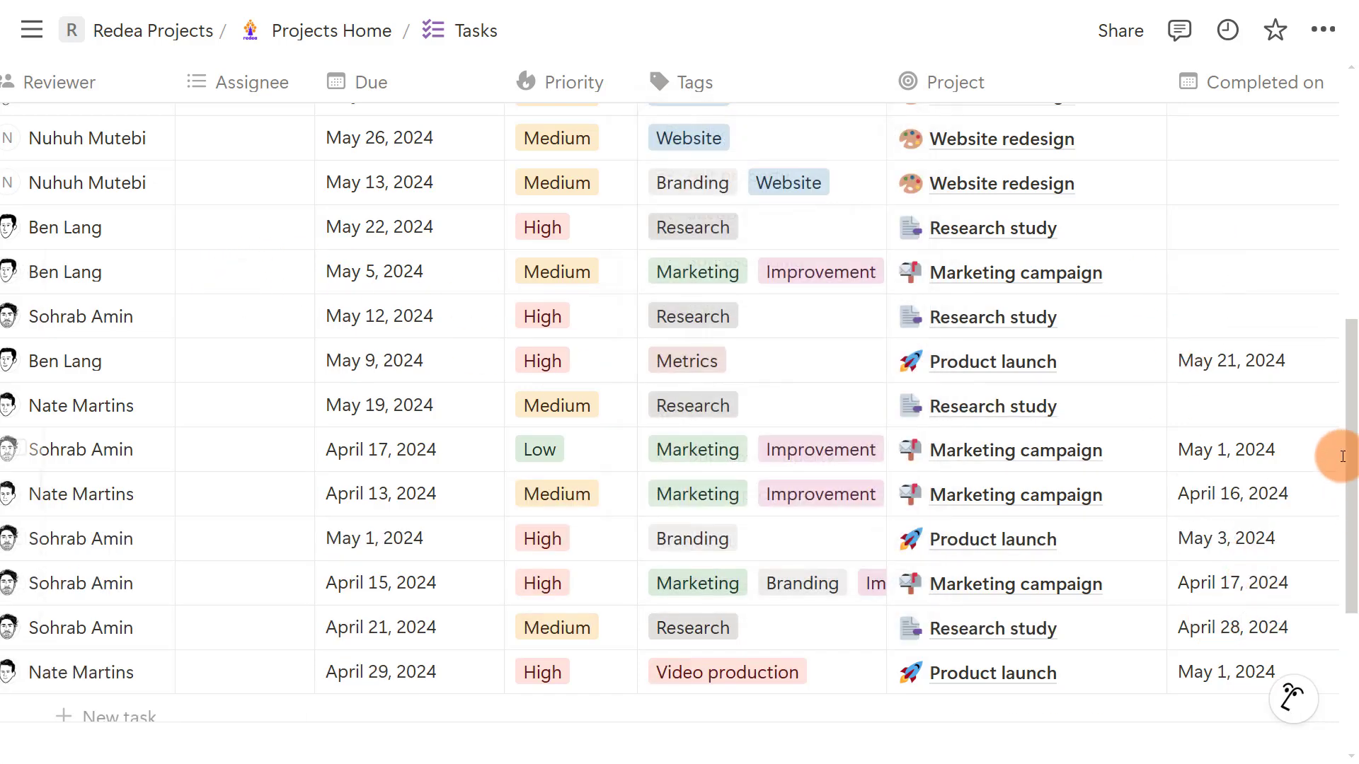
- Start a new Relation property at the end of the Tasks table, related to the Meetings database
scroll(1337, 452, up, 5)
scroll(1341, 452, down, 2)
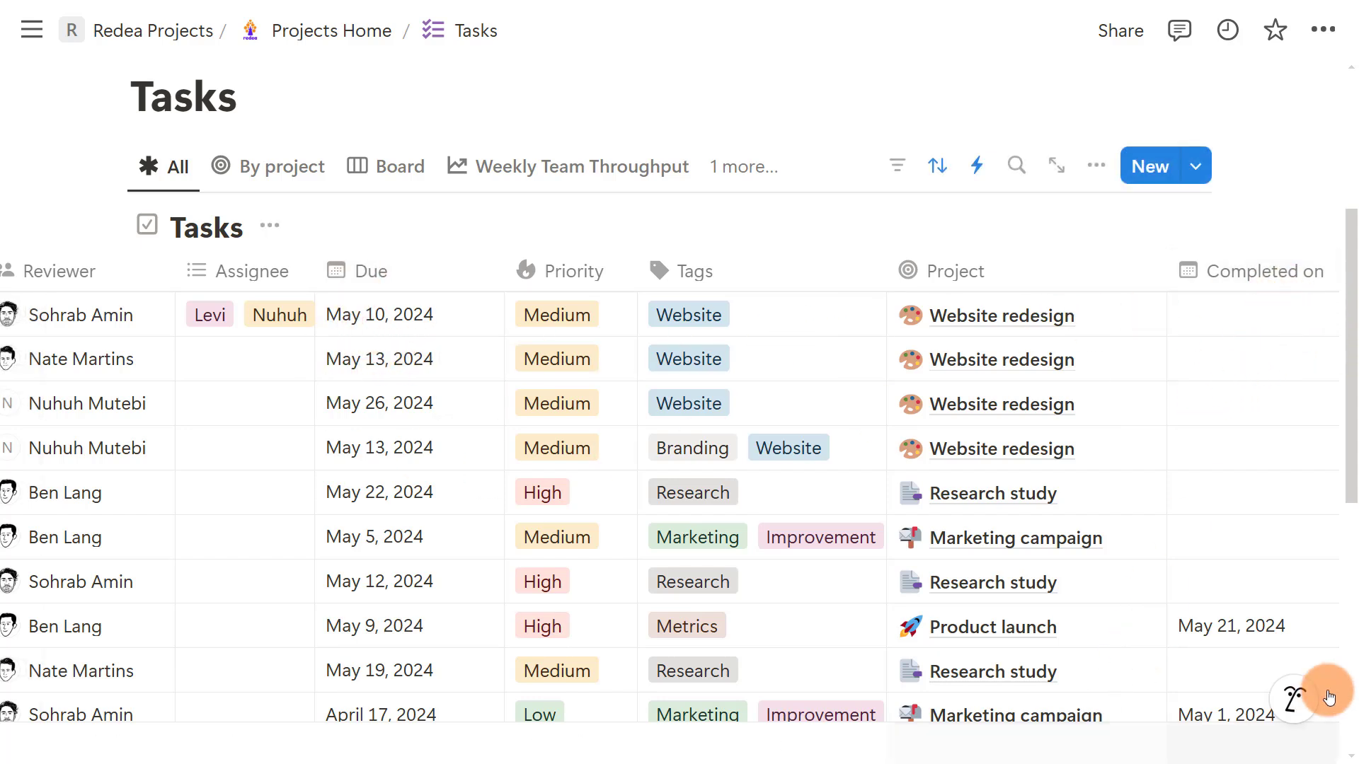
scroll(1164, 197, down, 2)
scroll(1164, 197, right, 5)
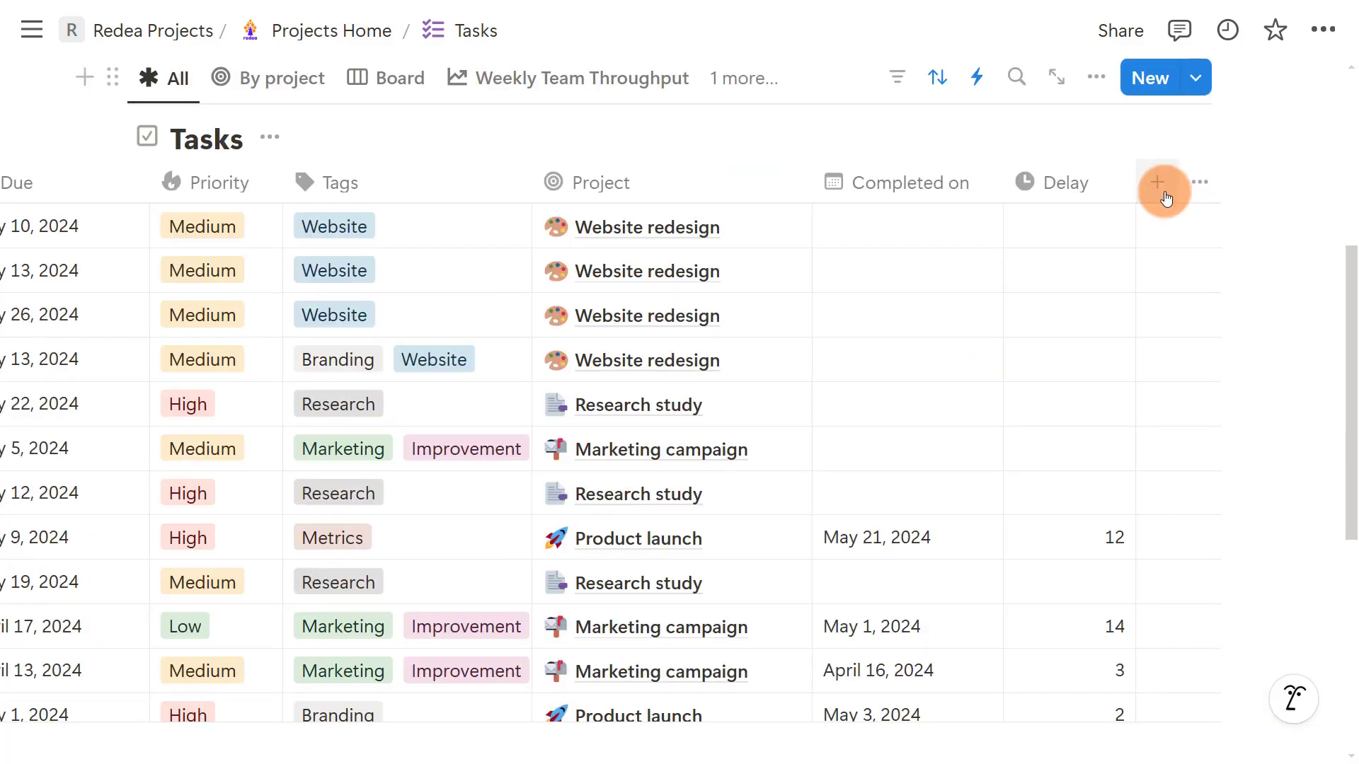
click(1157, 183)
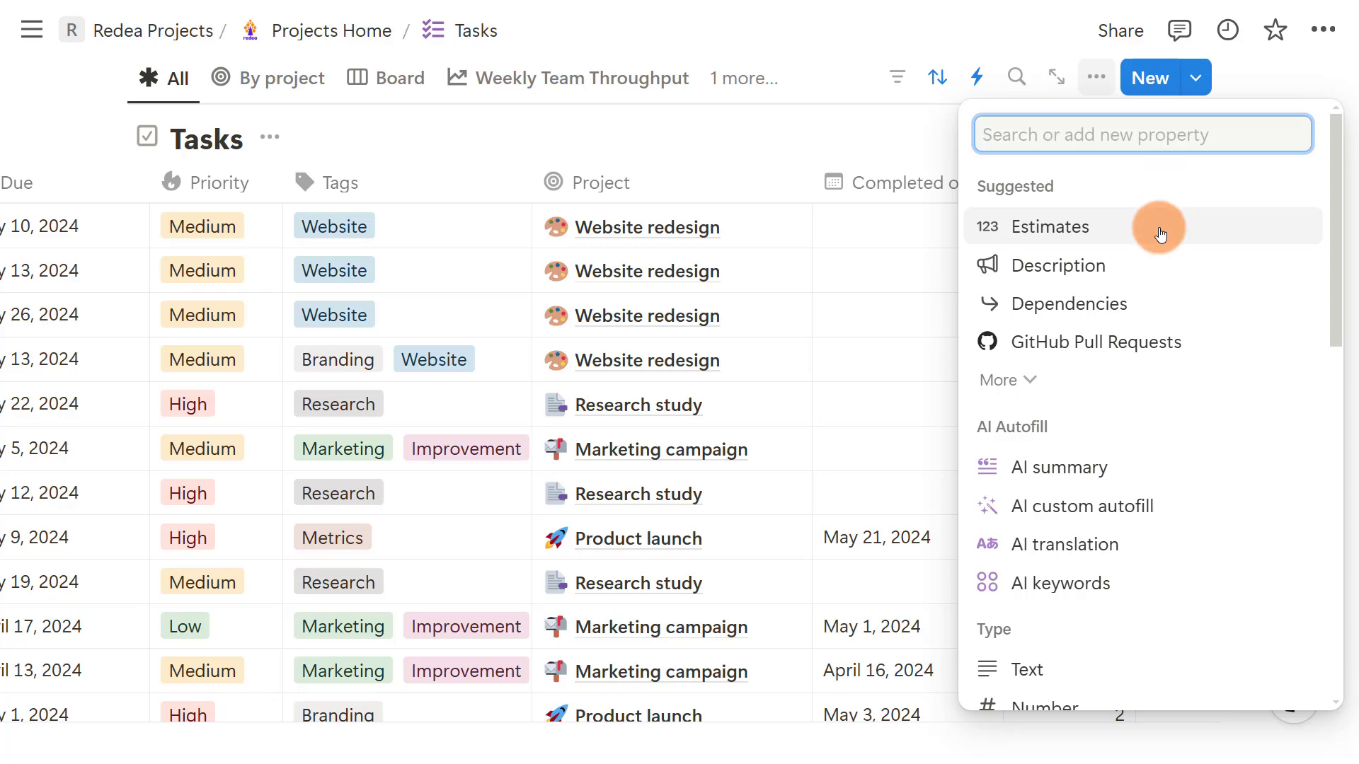
scroll(1159, 235, down, 8)
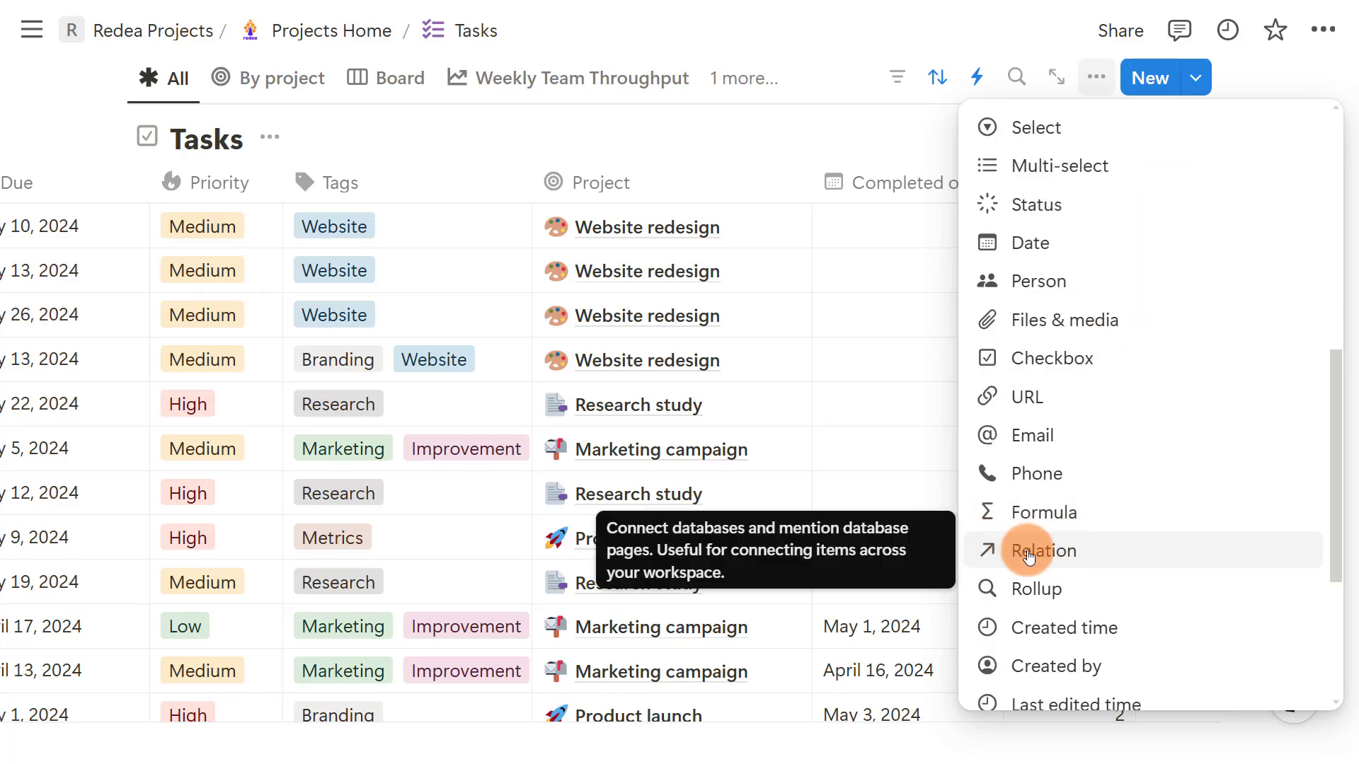
click(1028, 555)
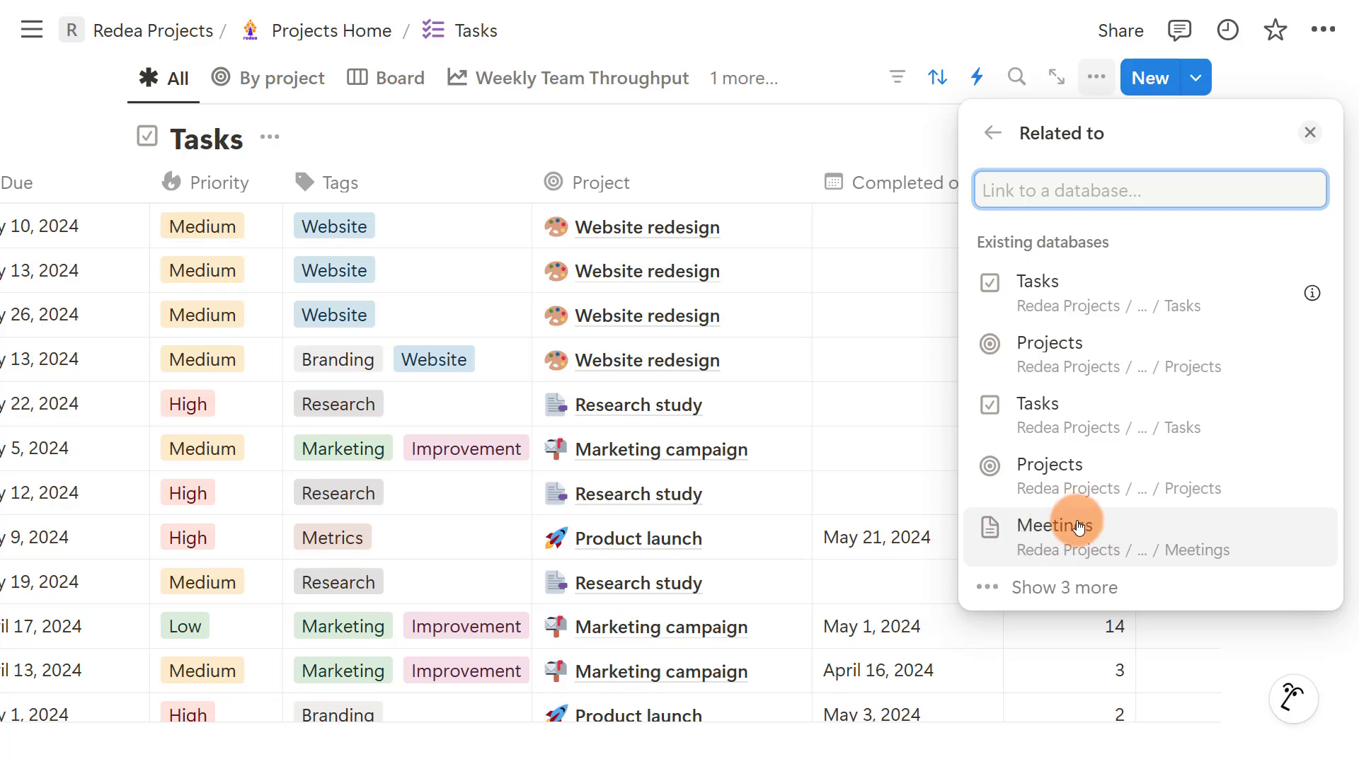
click(1079, 527)
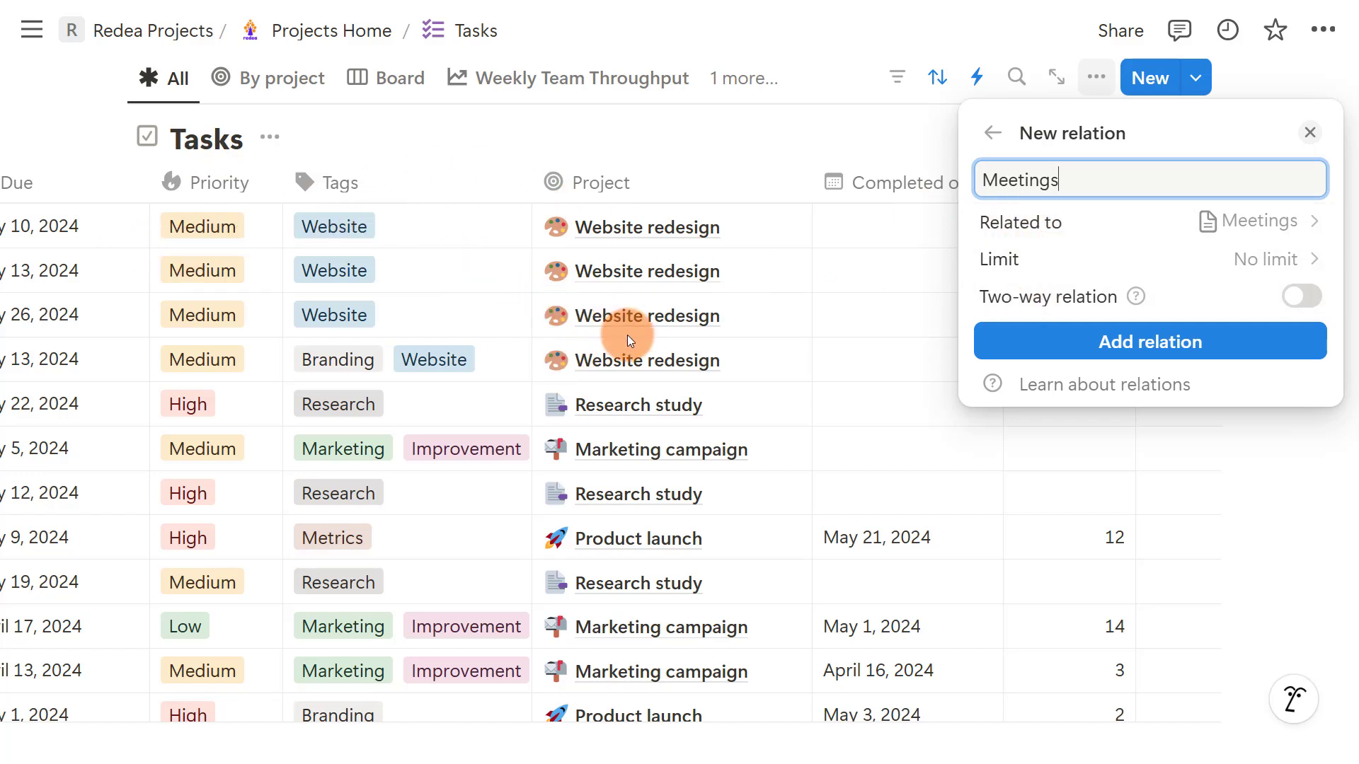
- Make the Meetings relation two-way with the related property named "Associated Task(s)", keep No limit, and add the relation
click(1301, 296)
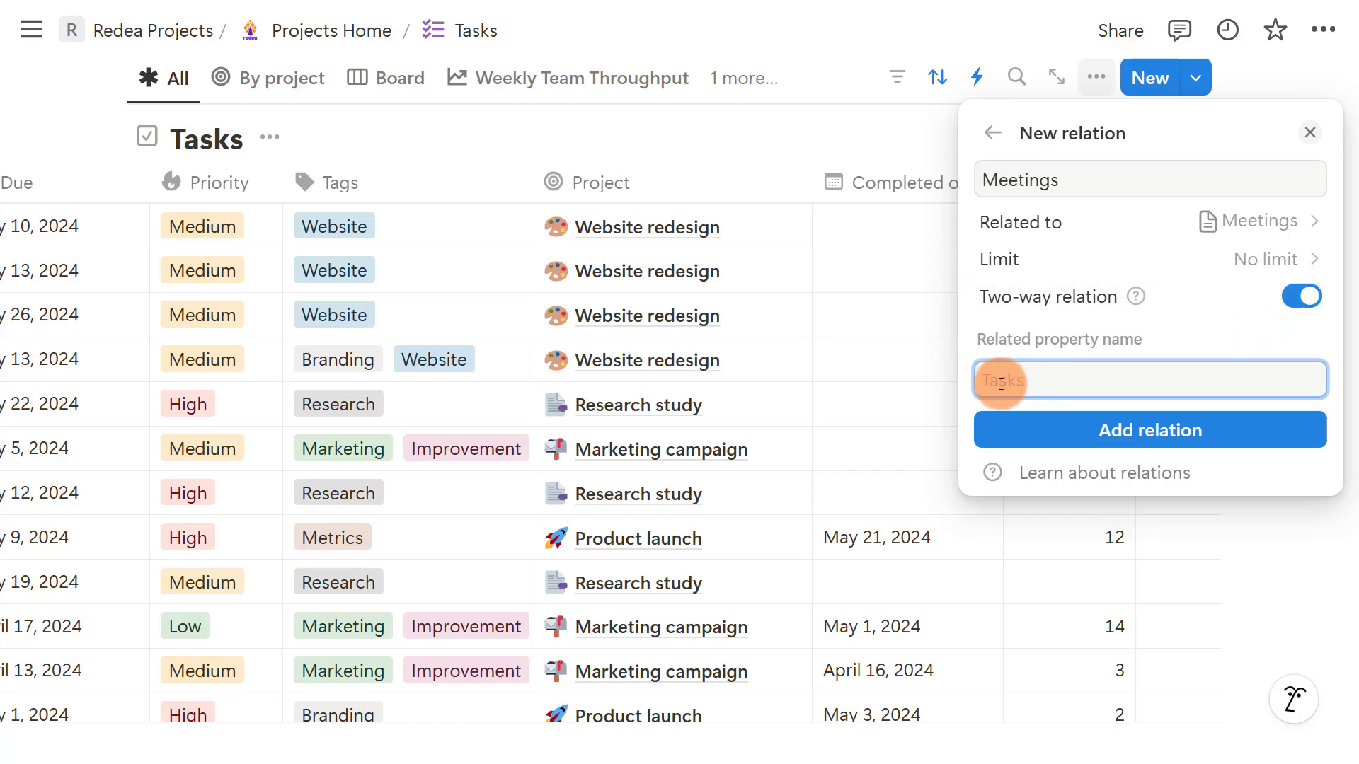
text(Associated Task(s))
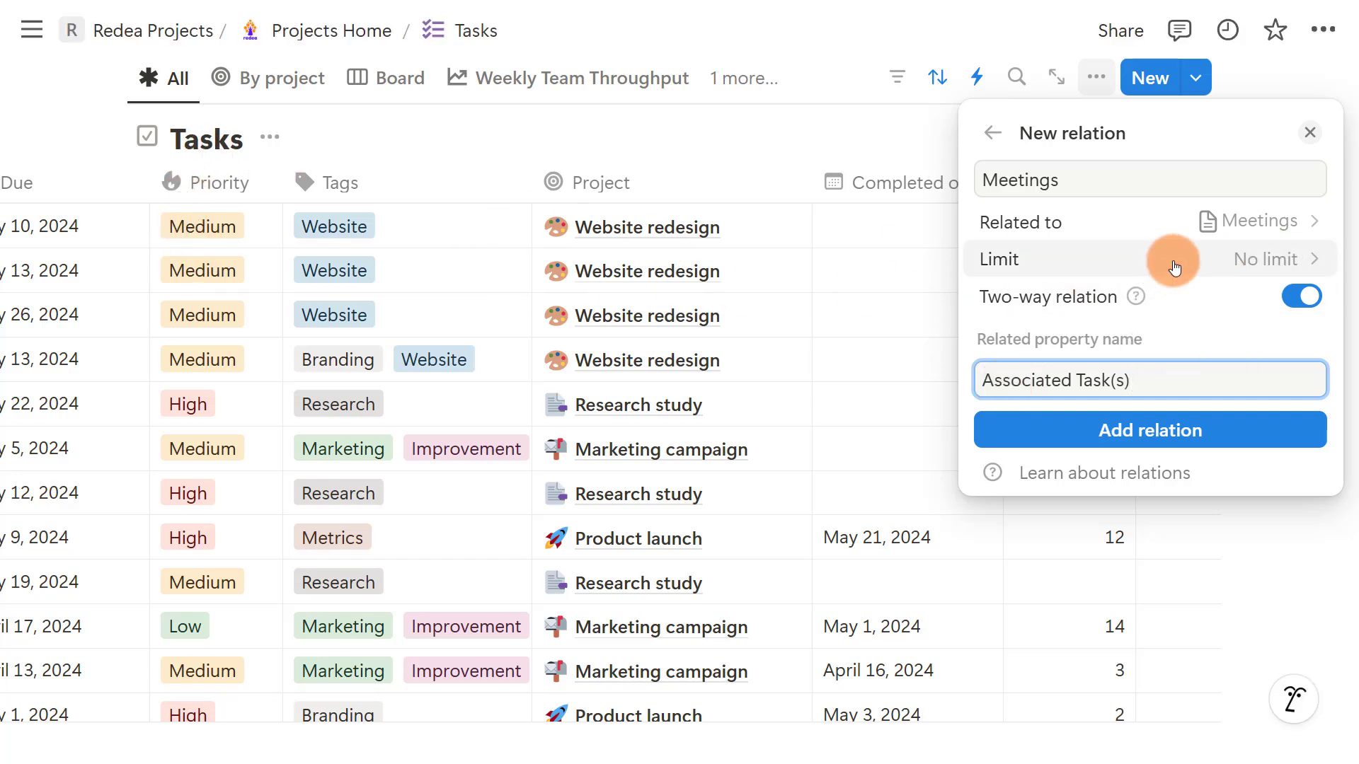
click(1267, 263)
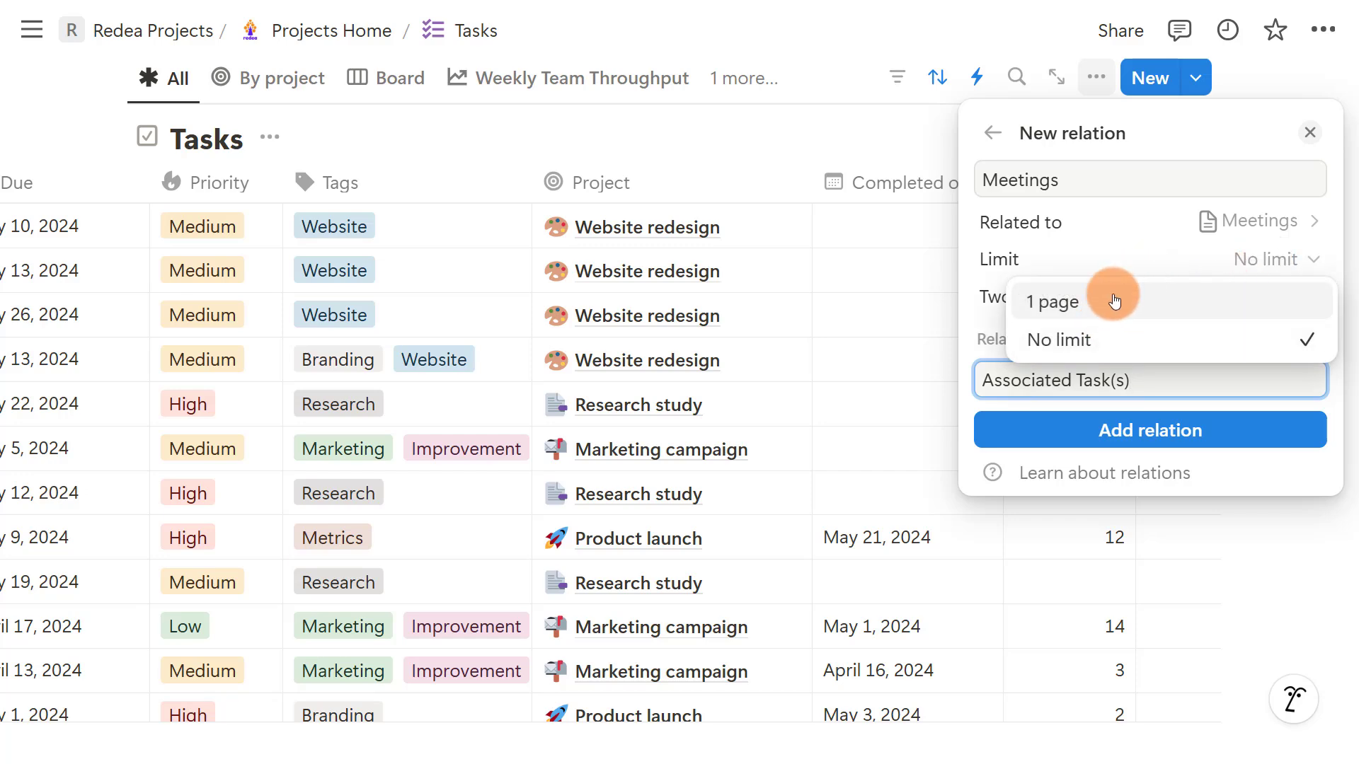
click(1137, 252)
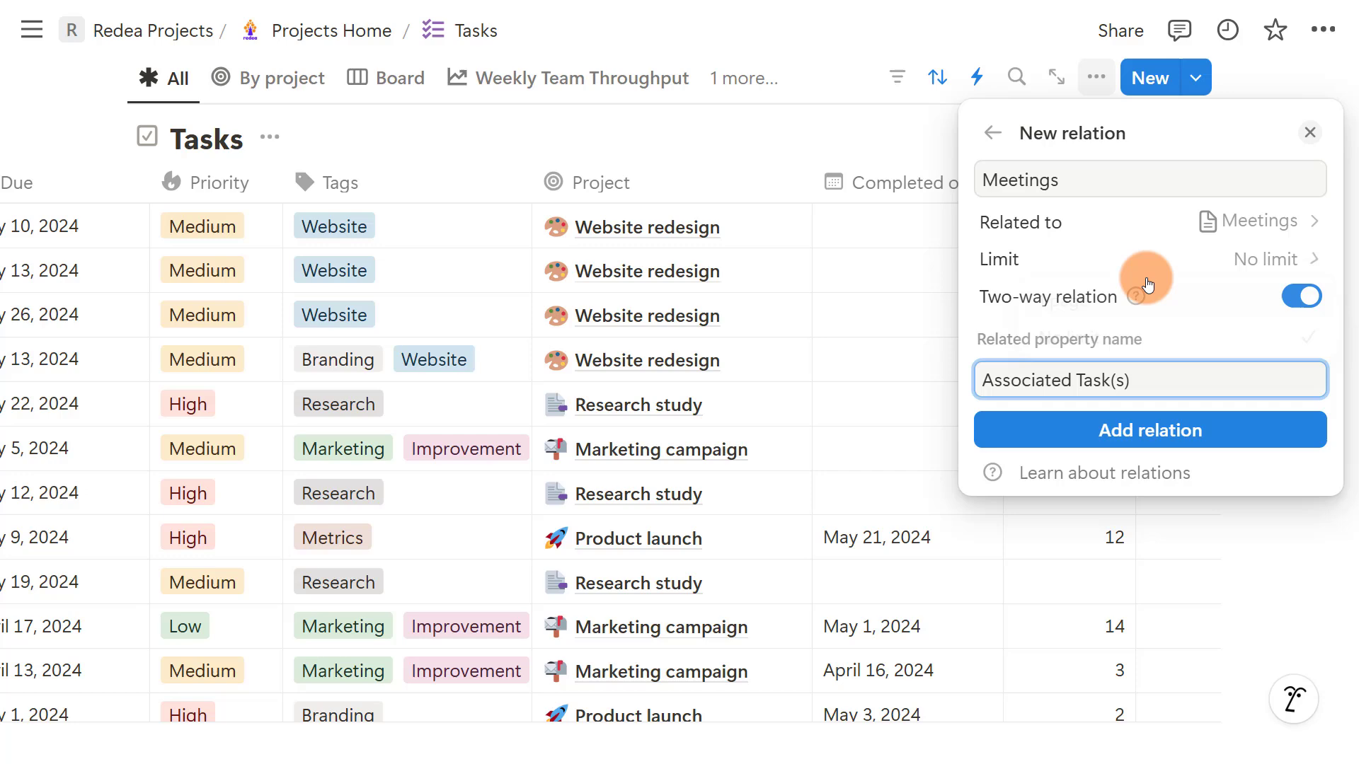
click(1148, 433)
click(831, 349)
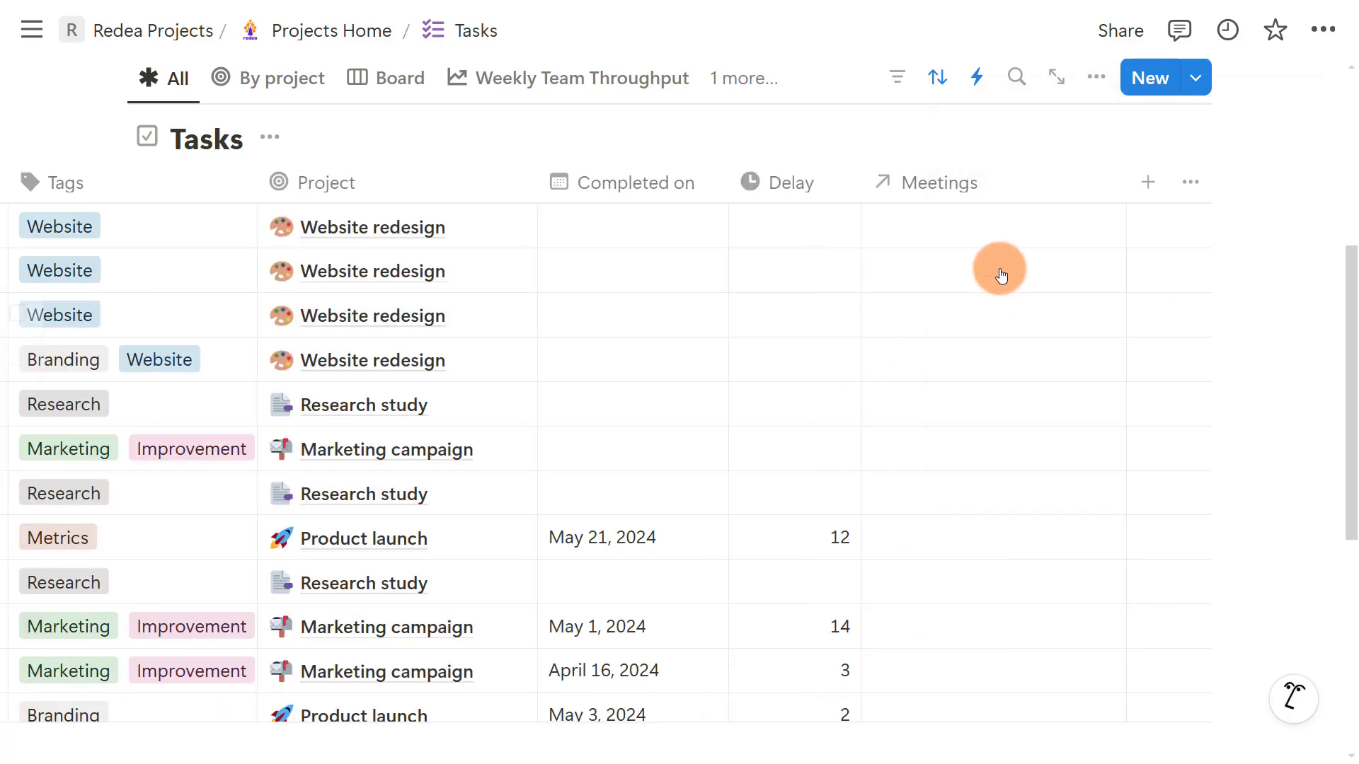
- Link the Project Initiation meeting to the first task in the Meetings column
click(1004, 232)
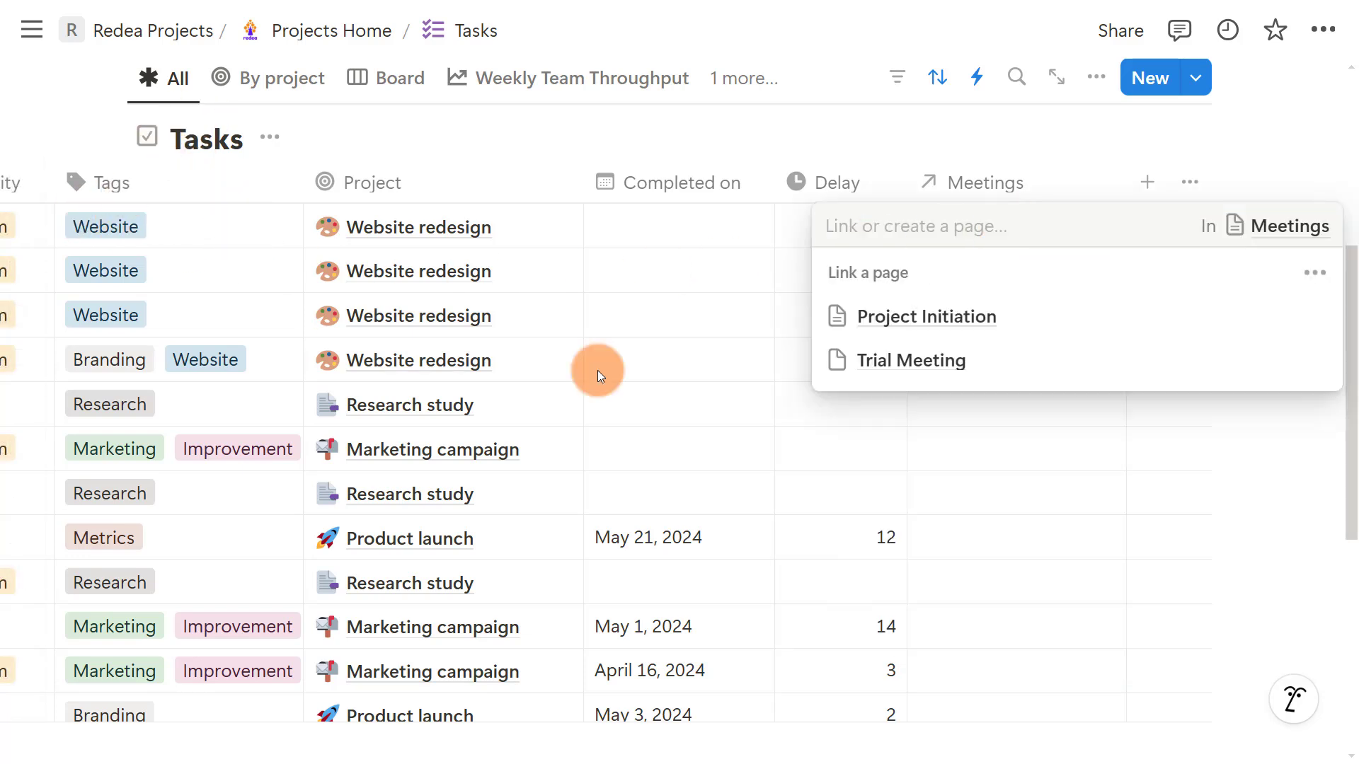
click(961, 320)
click(695, 334)
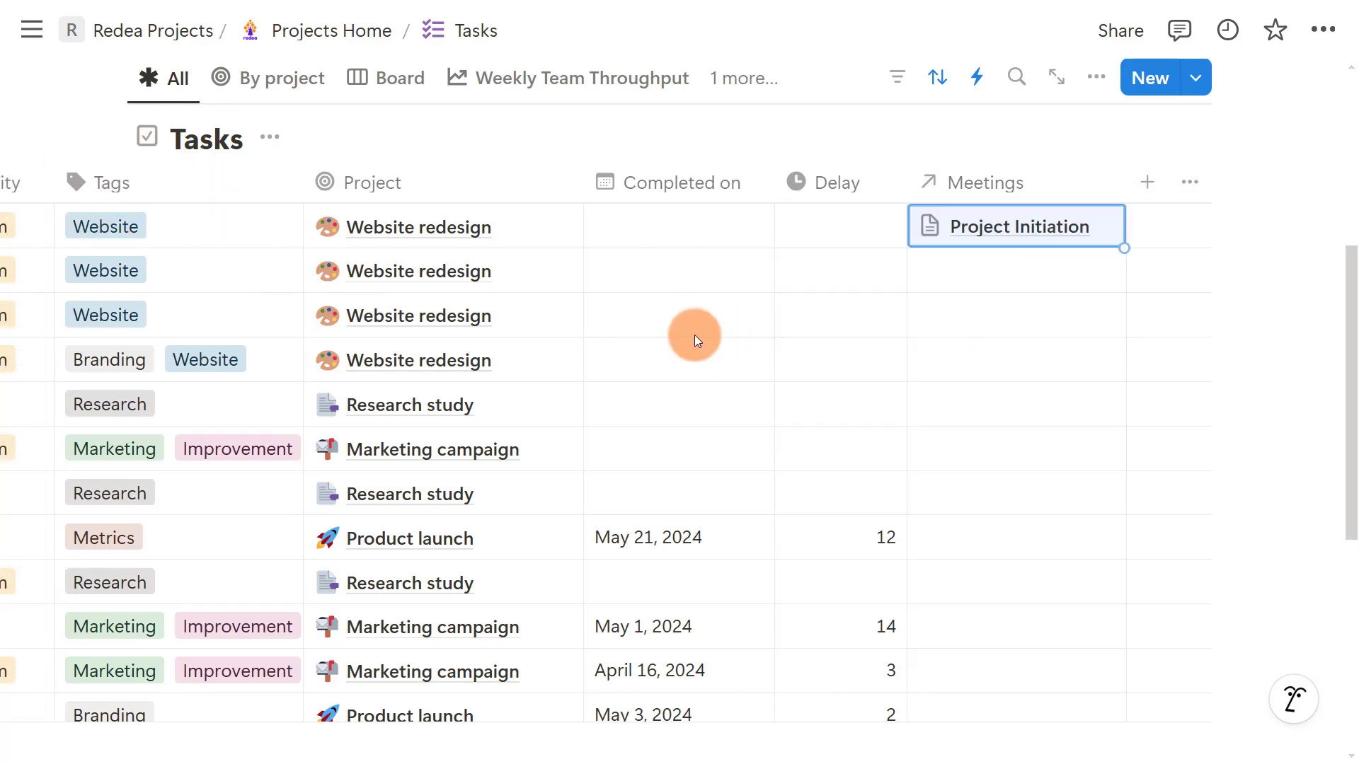
- Open the linked Project Initiation page from the first task and review its properties, agenda, meeting notes and action items
click(1048, 229)
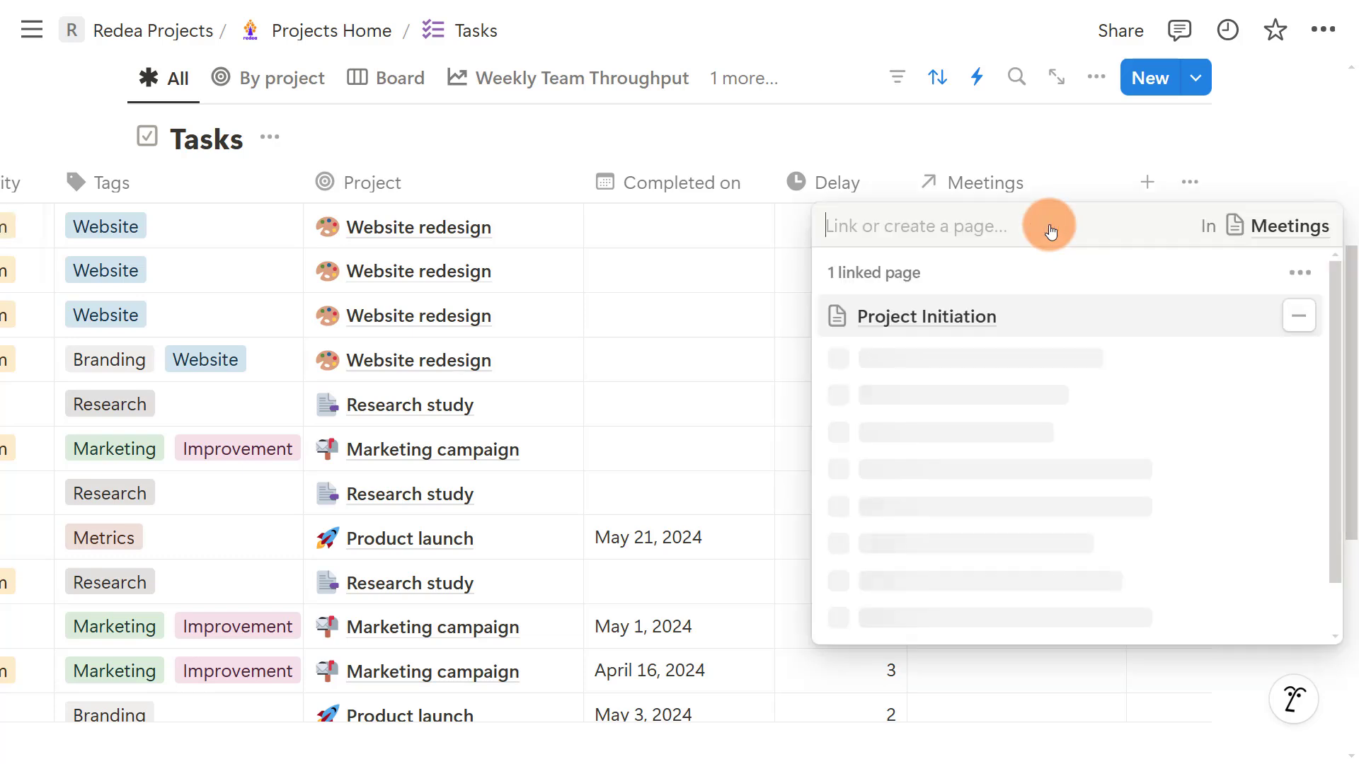
click(885, 316)
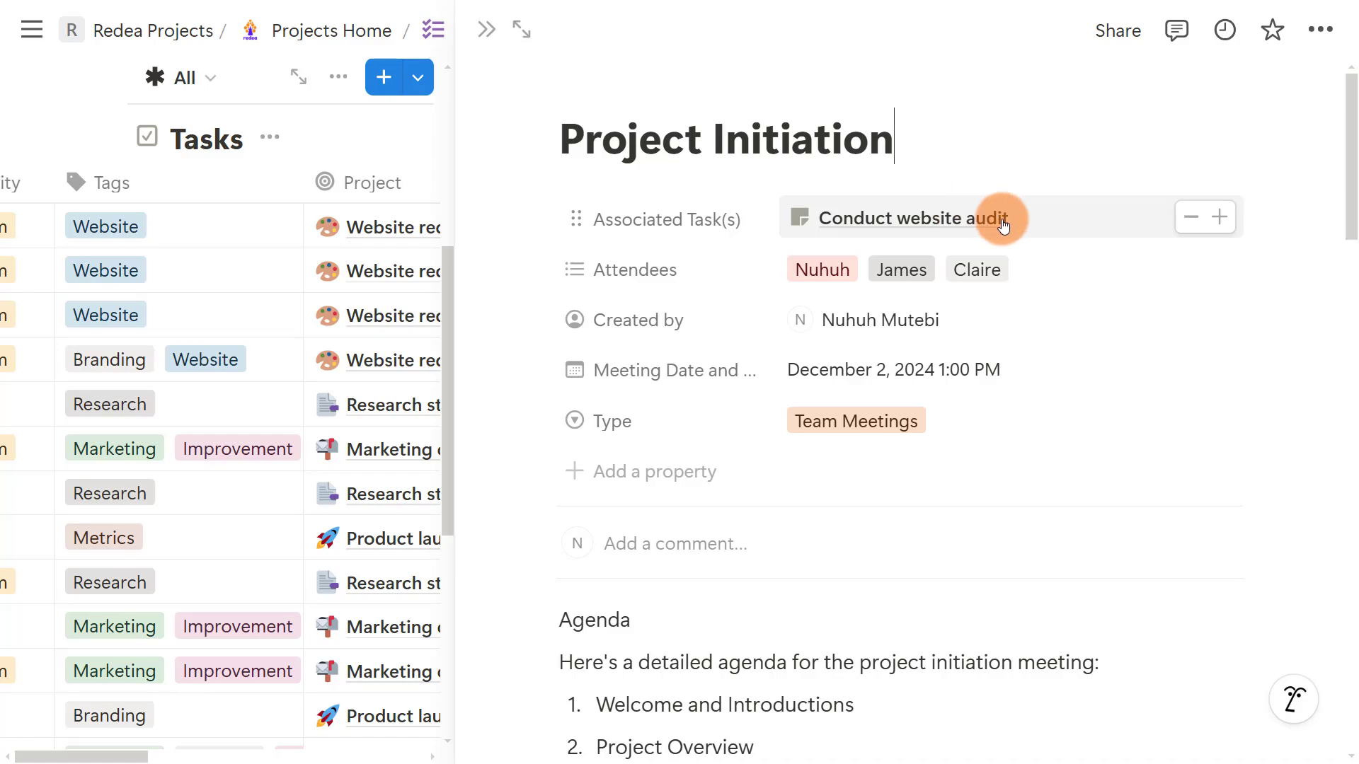
scroll(875, 711, down, 3)
scroll(875, 715, down, 7)
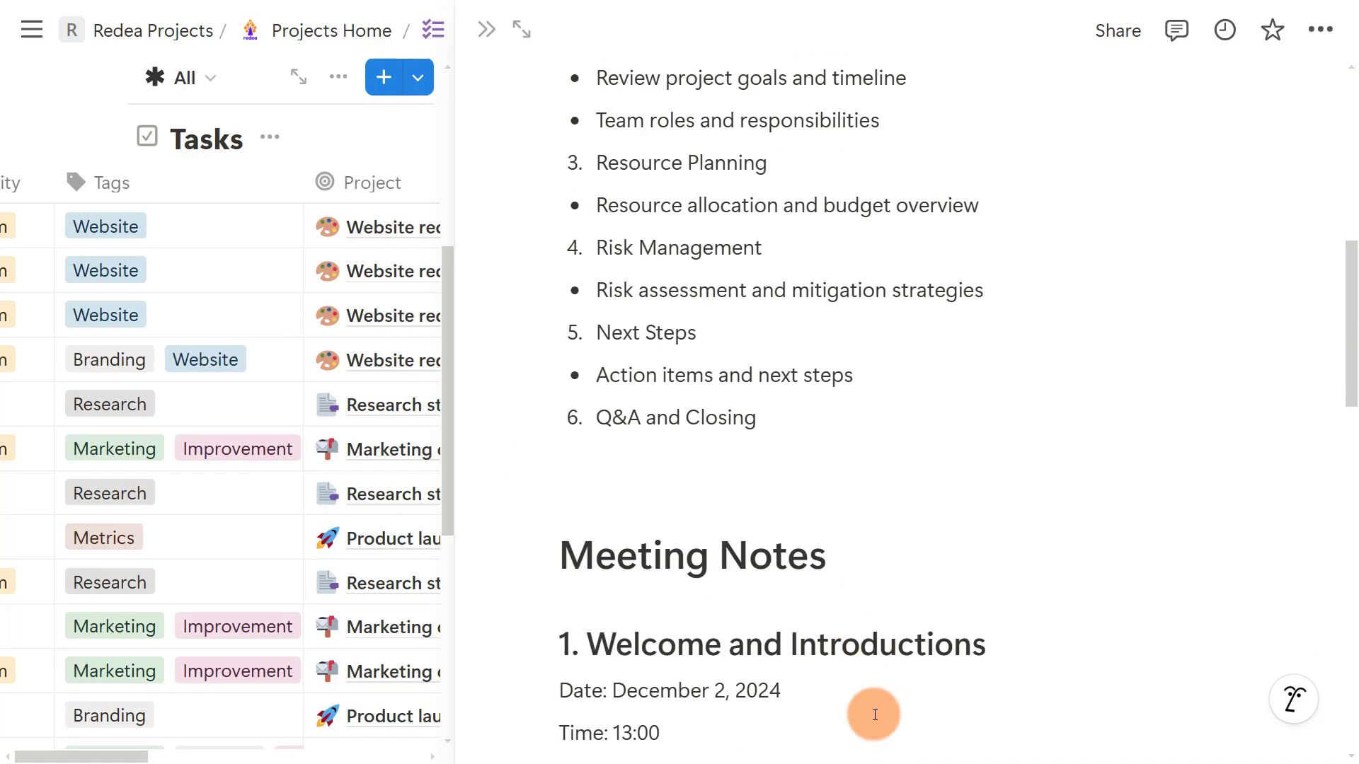
scroll(773, 541, down, 7)
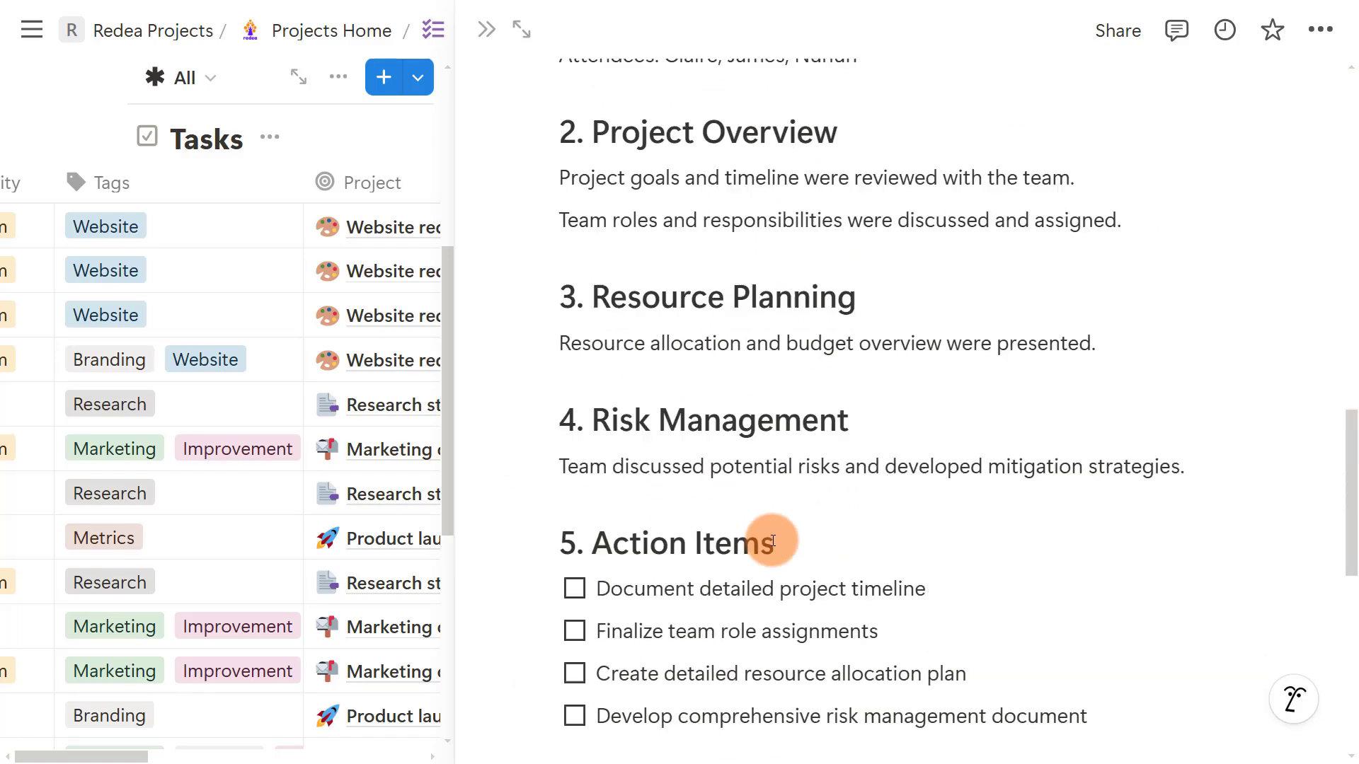
scroll(773, 540, up, 18)
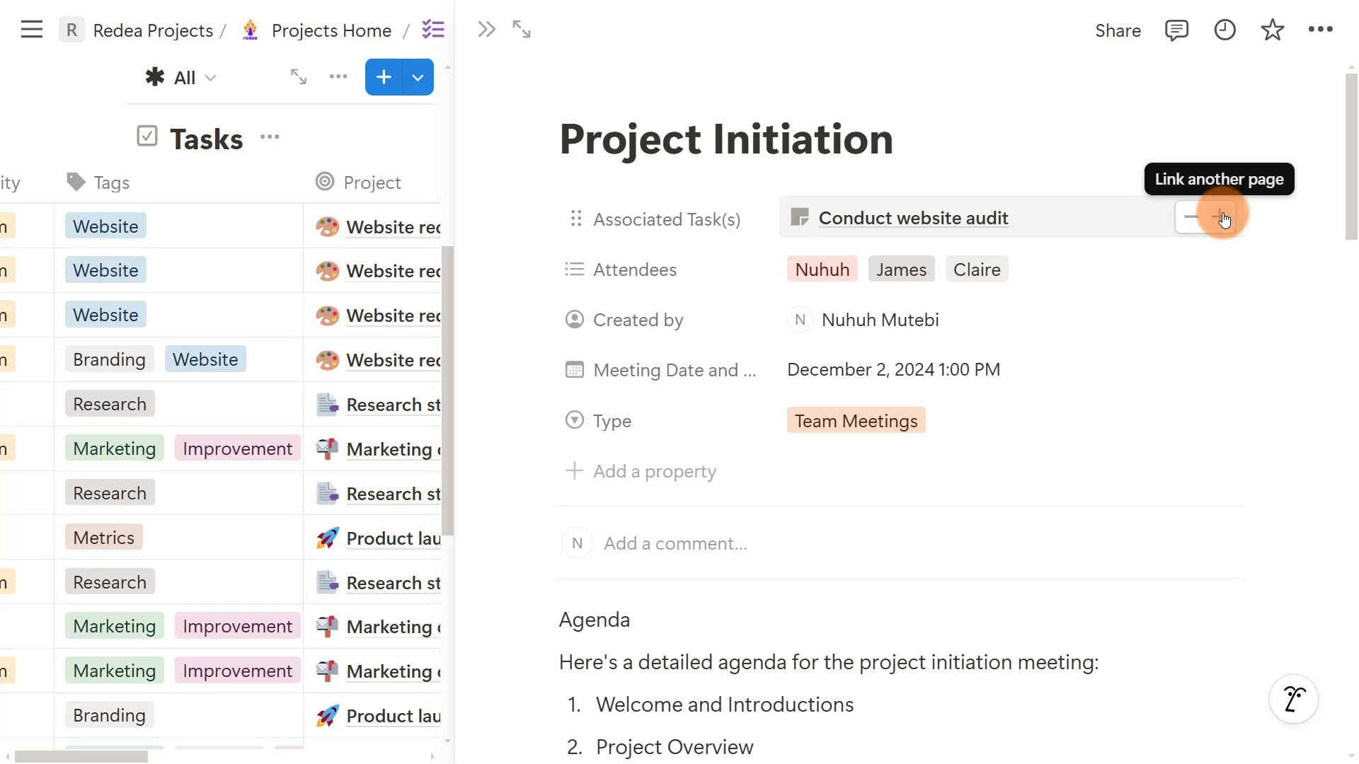
- Add the "Create performance marketing plan" task to the meeting's Associated Task(s) and close the page preview
click(1221, 218)
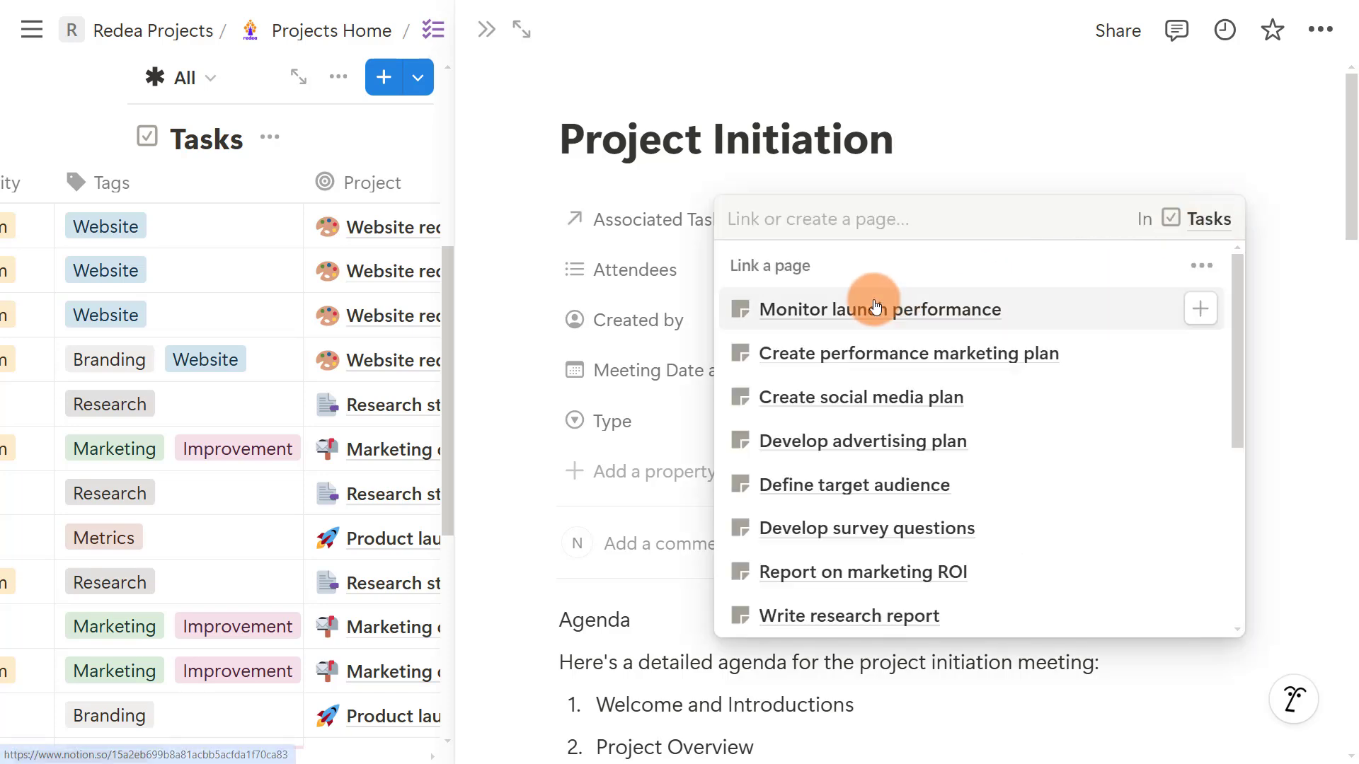
click(873, 353)
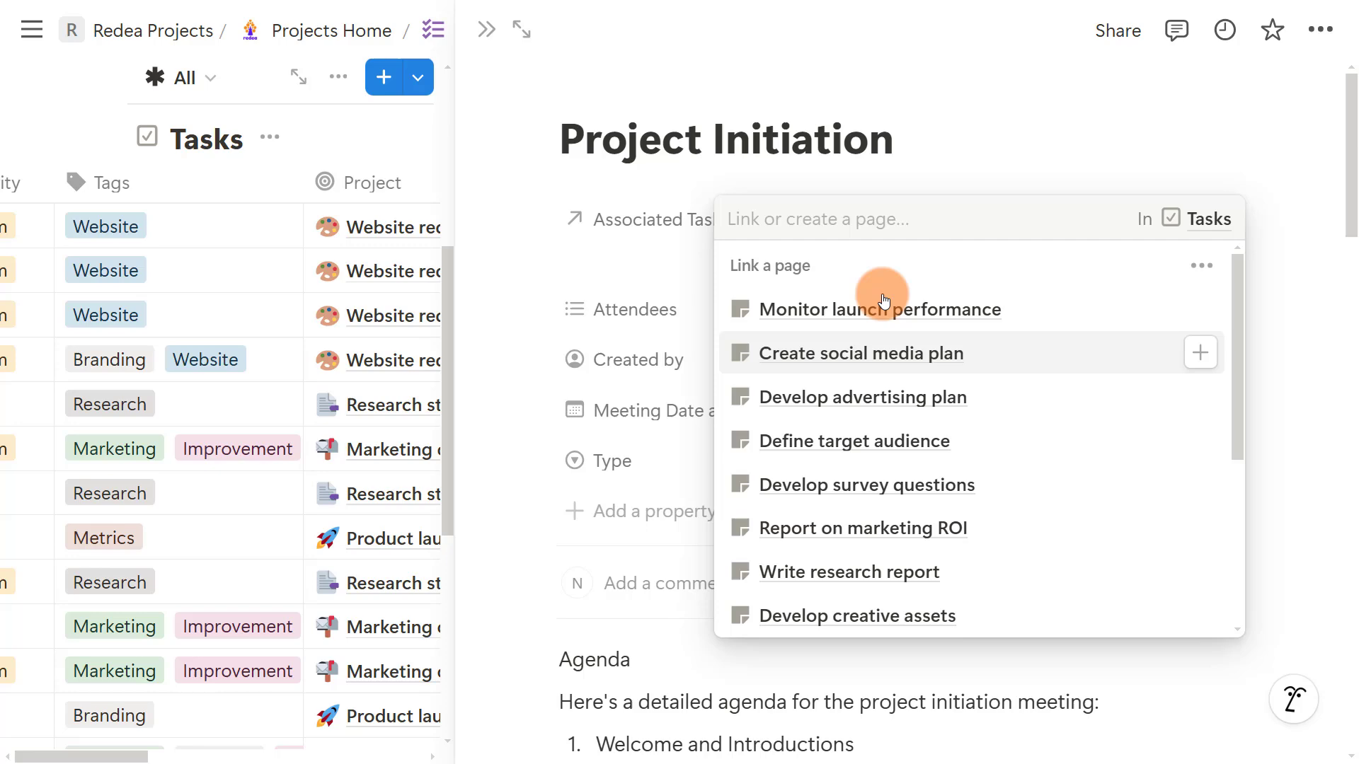
click(506, 211)
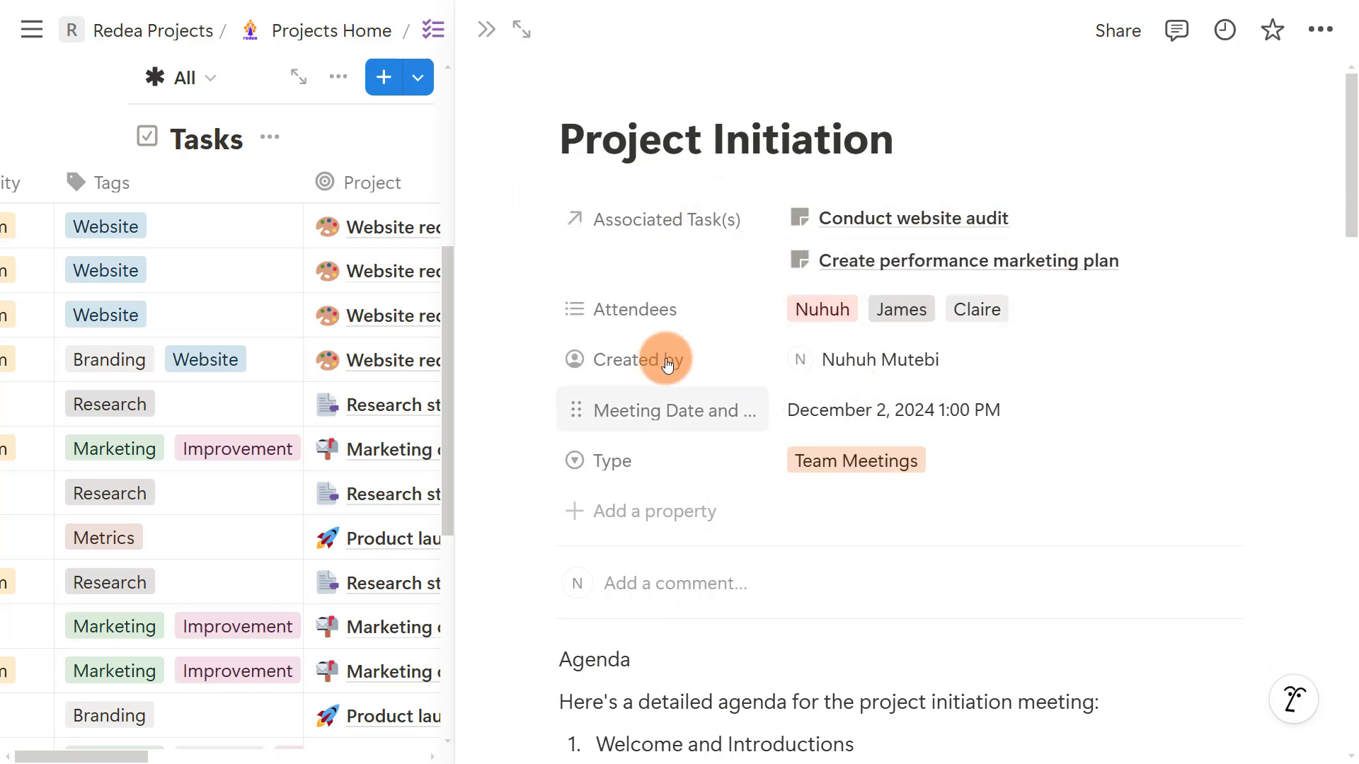
click(365, 125)
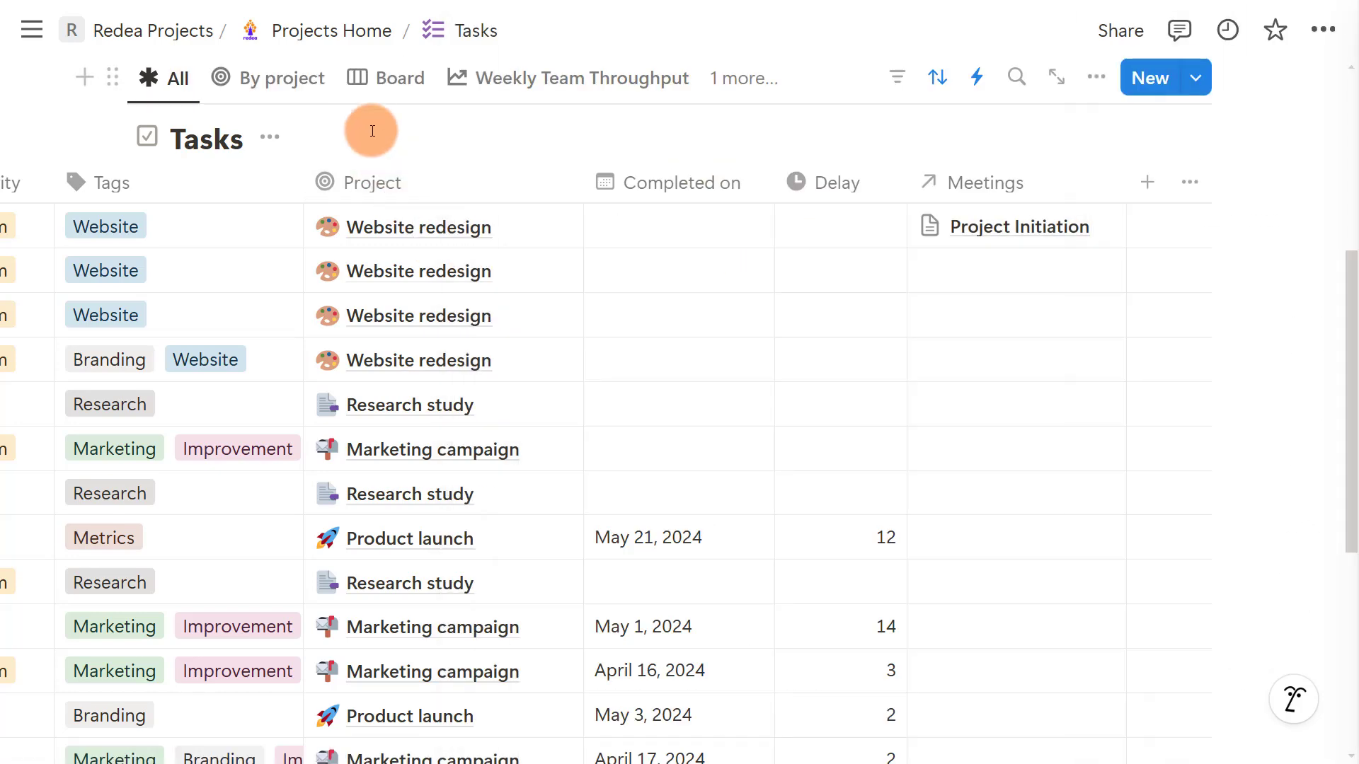
scroll(1020, 474, down, 4)
scroll(1020, 474, down, 2)
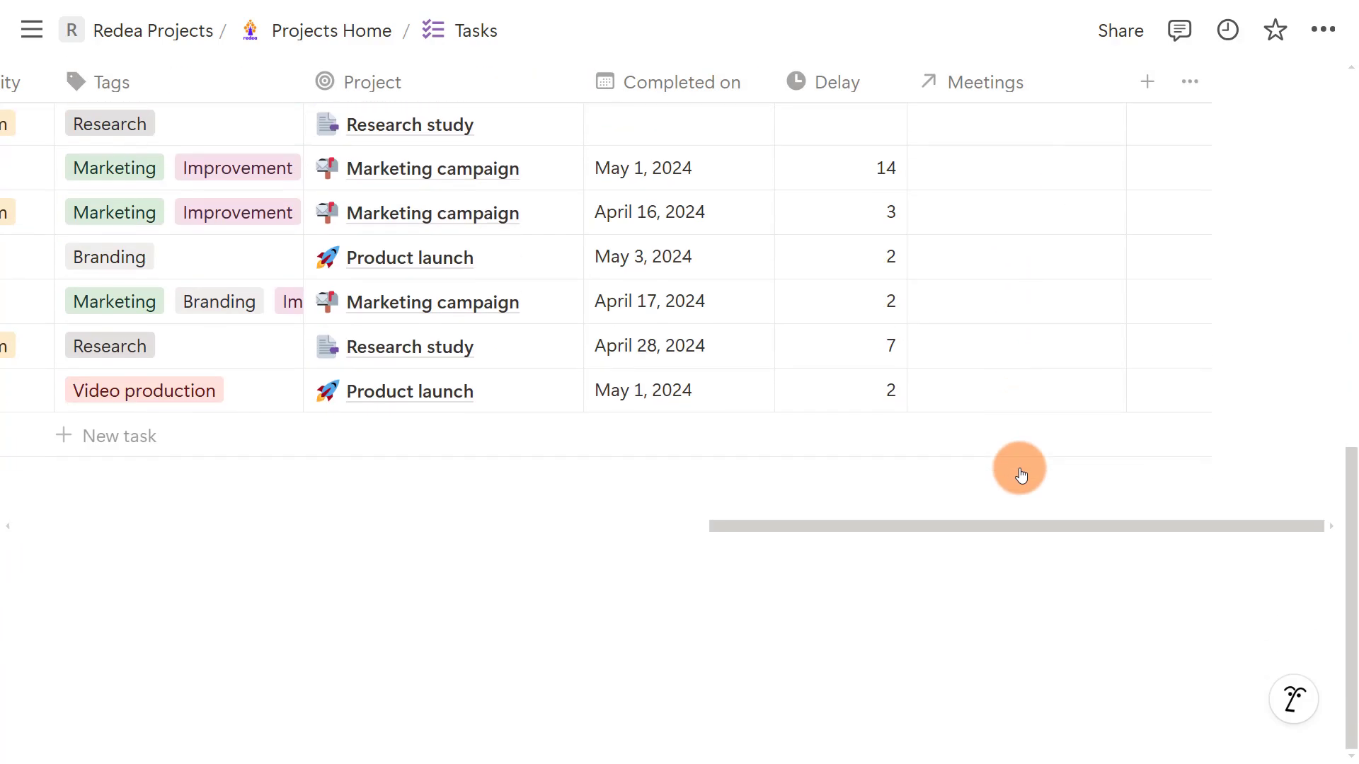
scroll(1020, 474, up, 11)
scroll(1020, 475, down, 5)
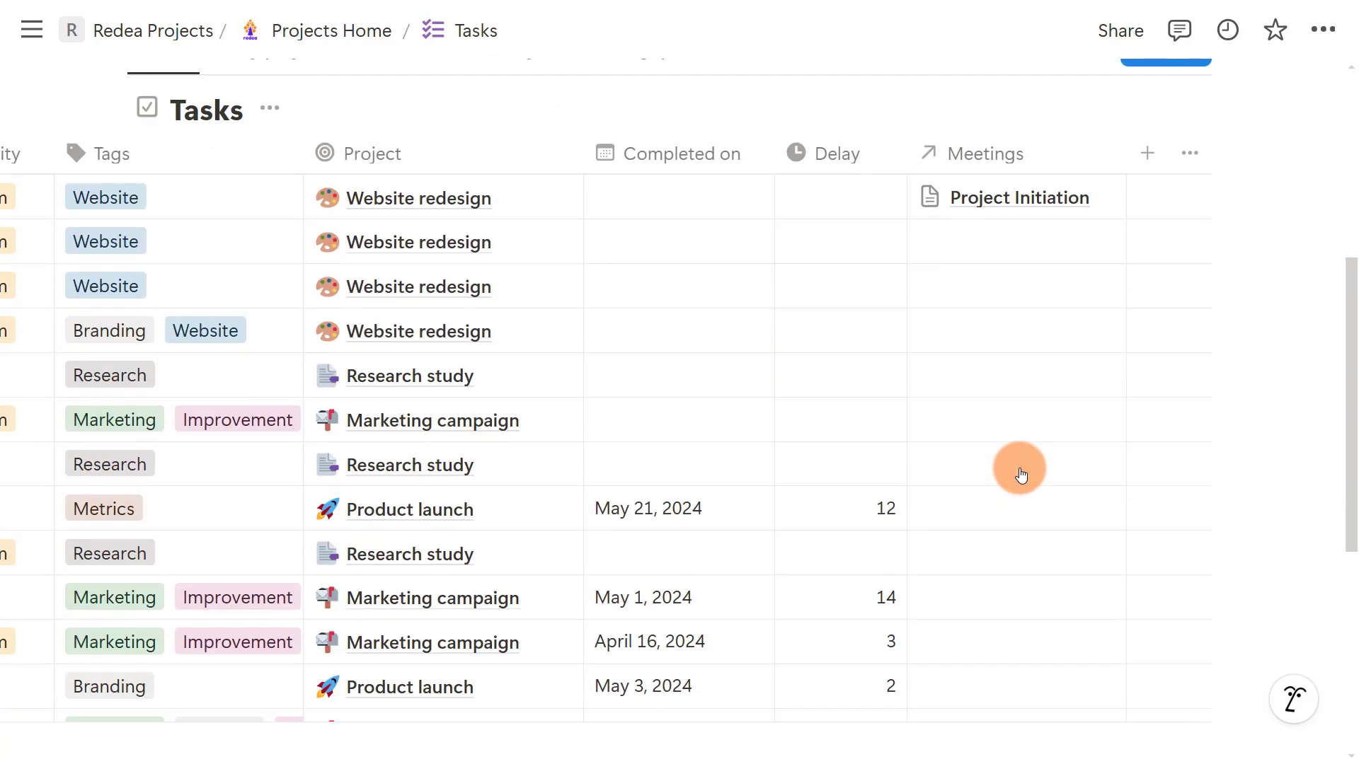
scroll(1227, 574, up, 2)
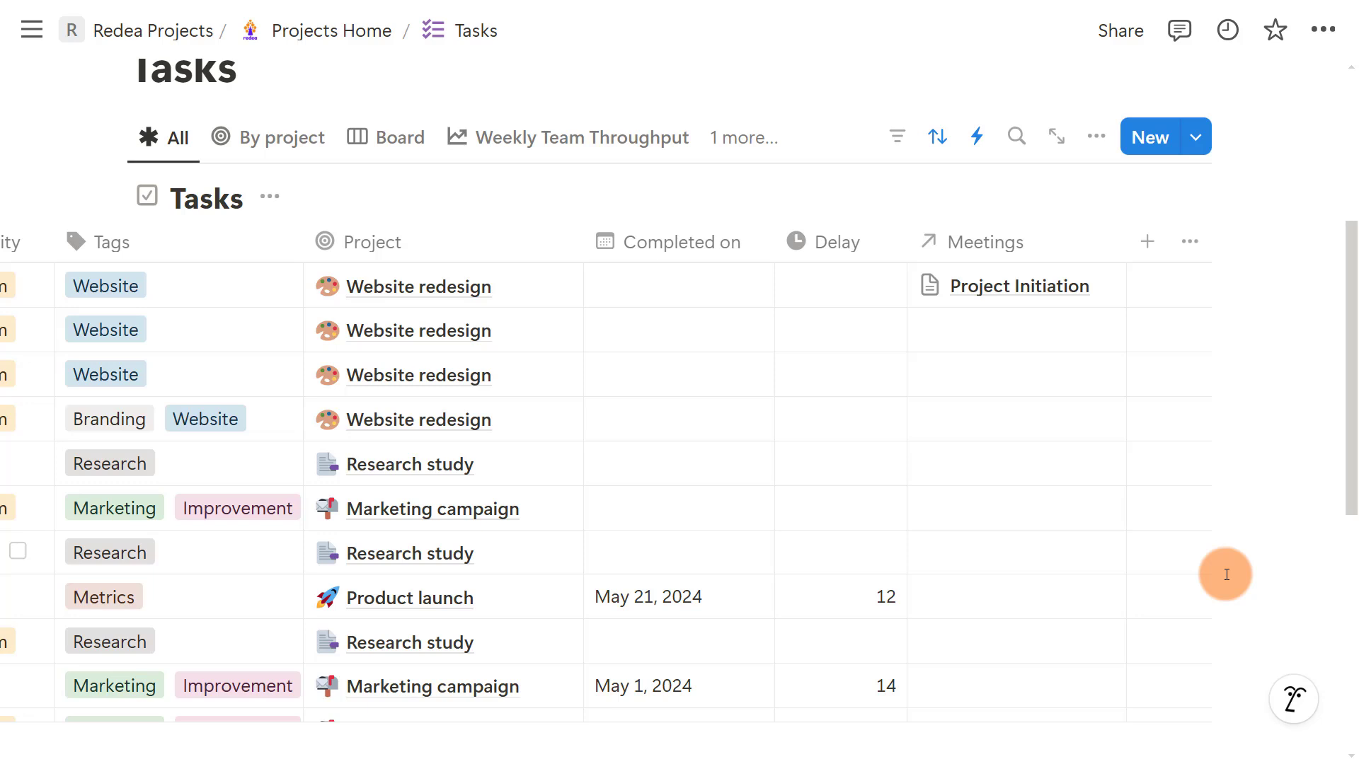